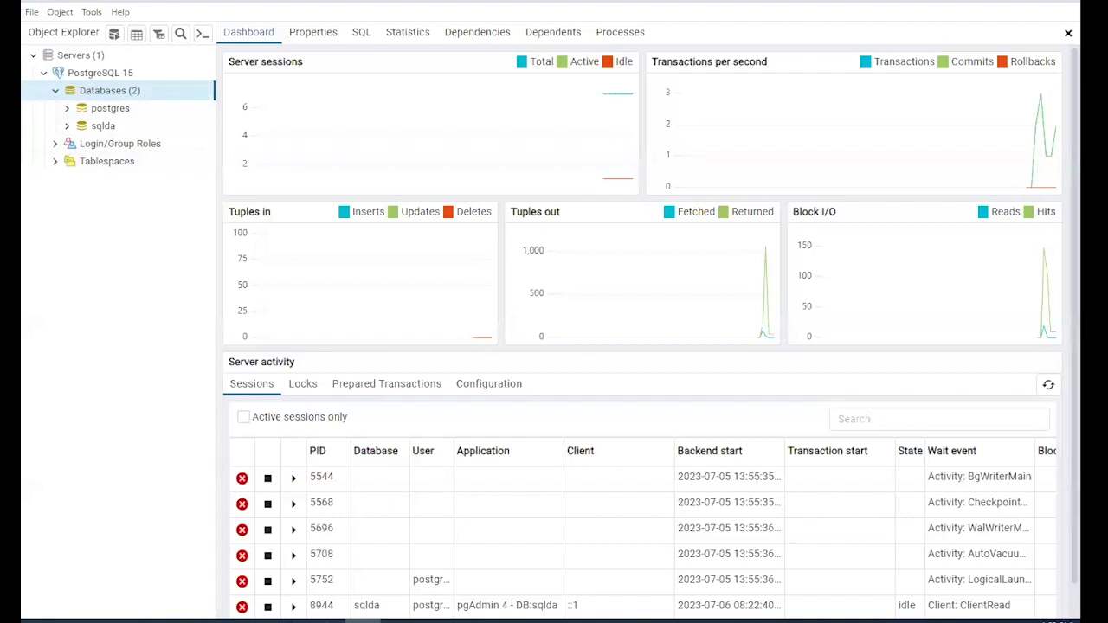
- Create a new database named ptabc on the PostgreSQL 15 server
{"action": "right_click", "coordinate": [113, 95]}
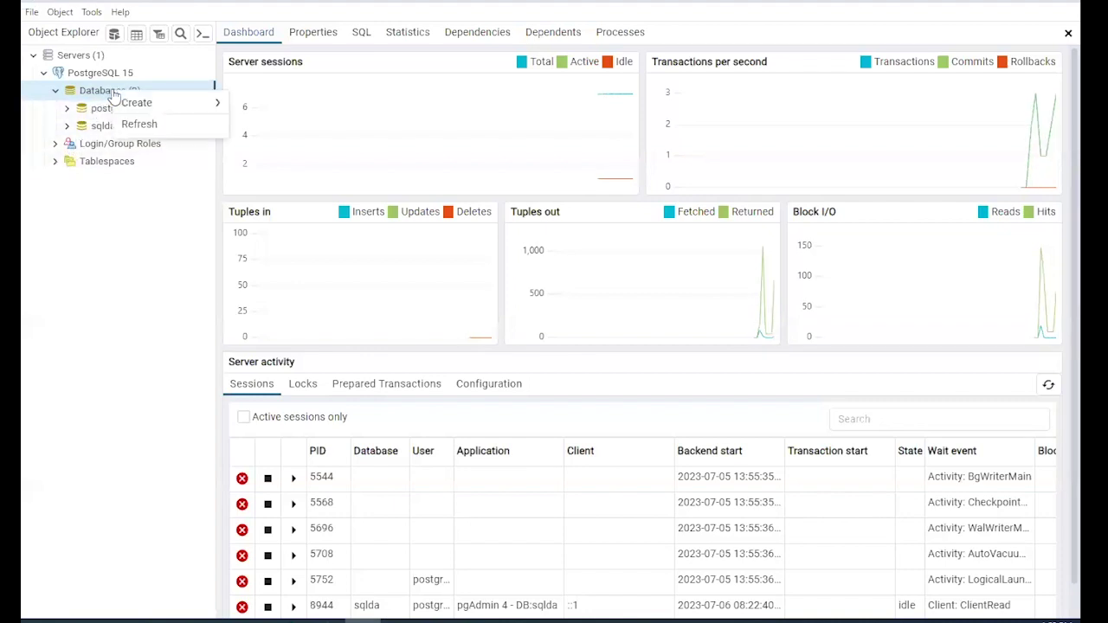
{"action": "mouse_move", "coordinate": [127, 105]}
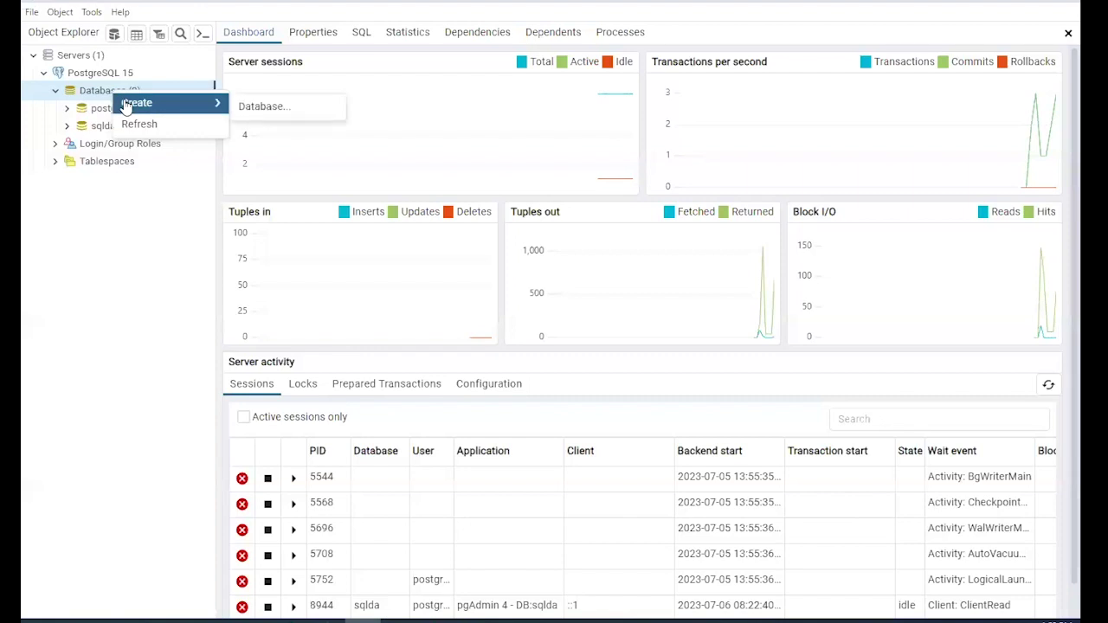
{"action": "left_click", "coordinate": [251, 111]}
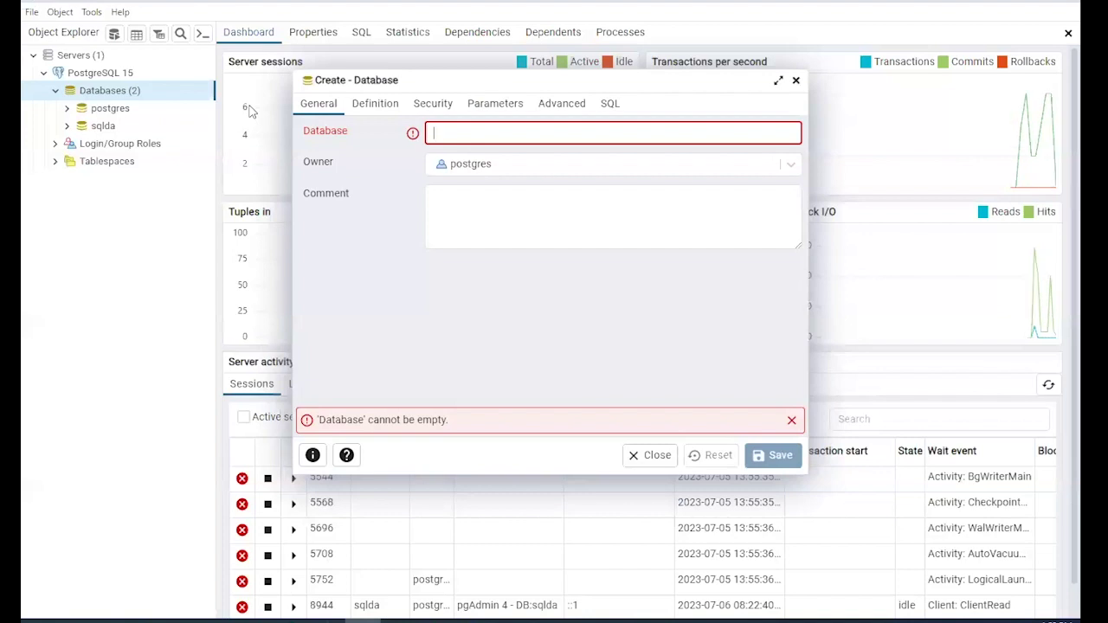
{"action": "type", "text": "ptabc"}
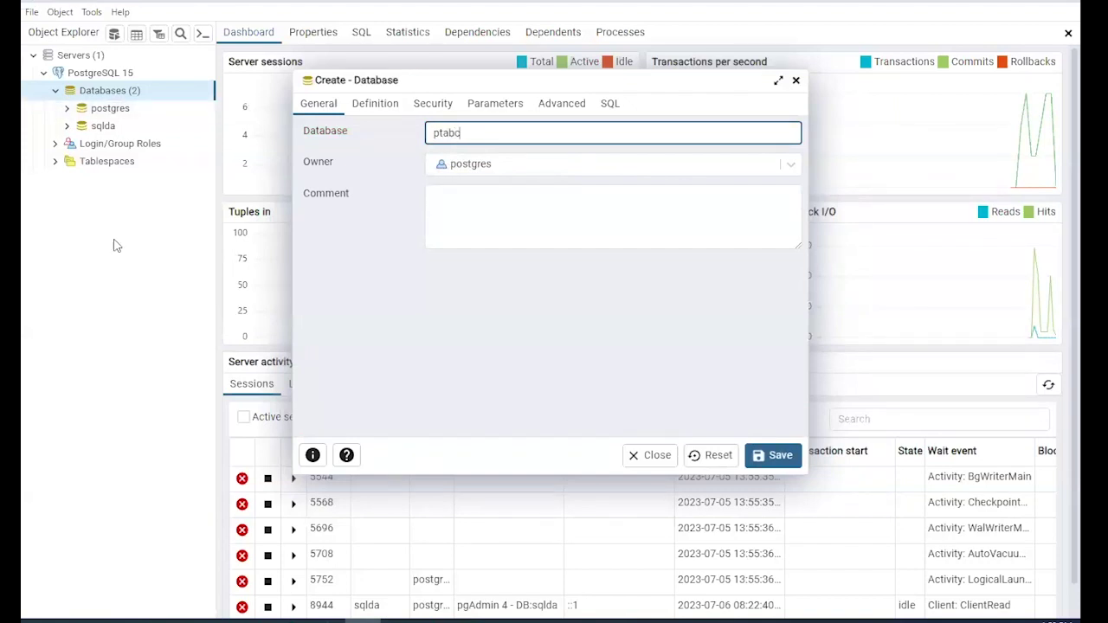
{"action": "left_click", "coordinate": [773, 456]}
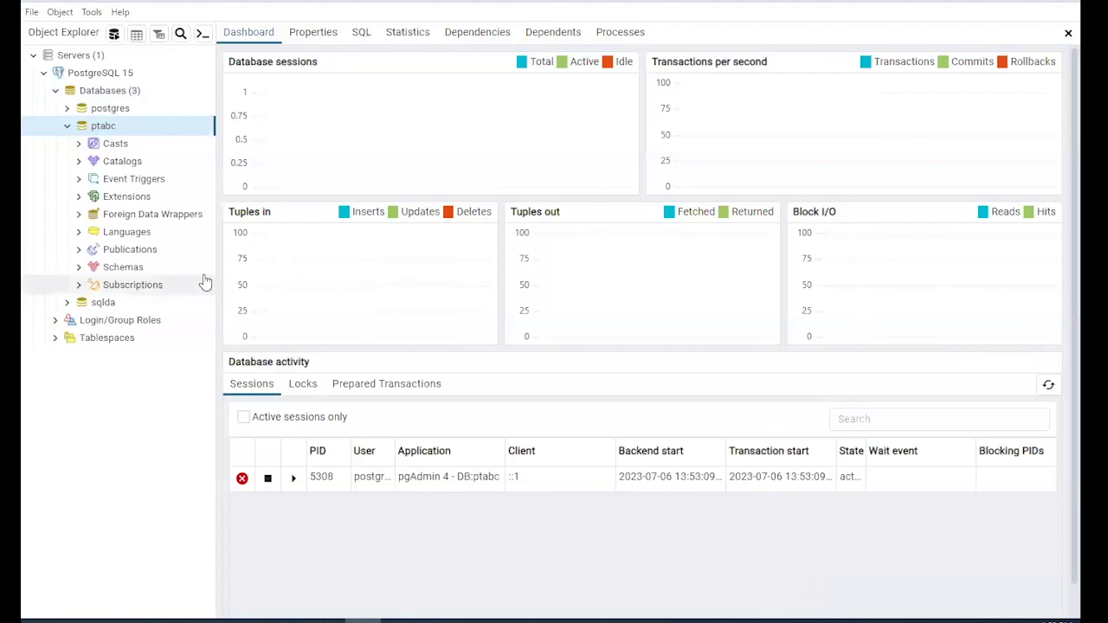
- Restore the ptabc database from the workshopdata file in Downloads\materi workshop, showing all file types to find it
{"action": "right_click", "coordinate": [136, 138]}
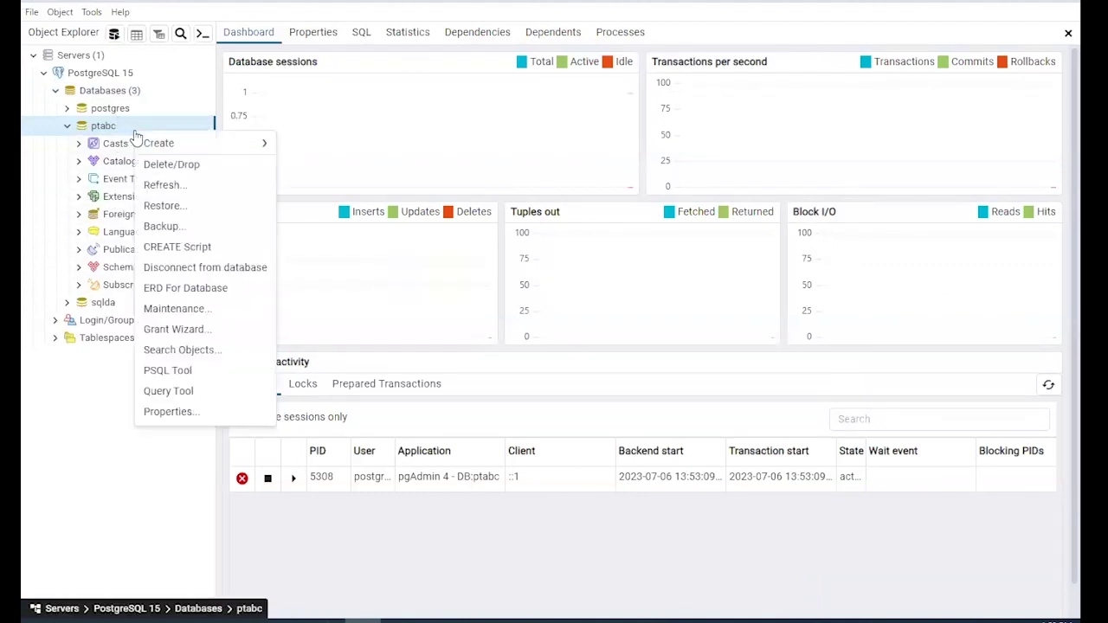
{"action": "left_click", "coordinate": [180, 207]}
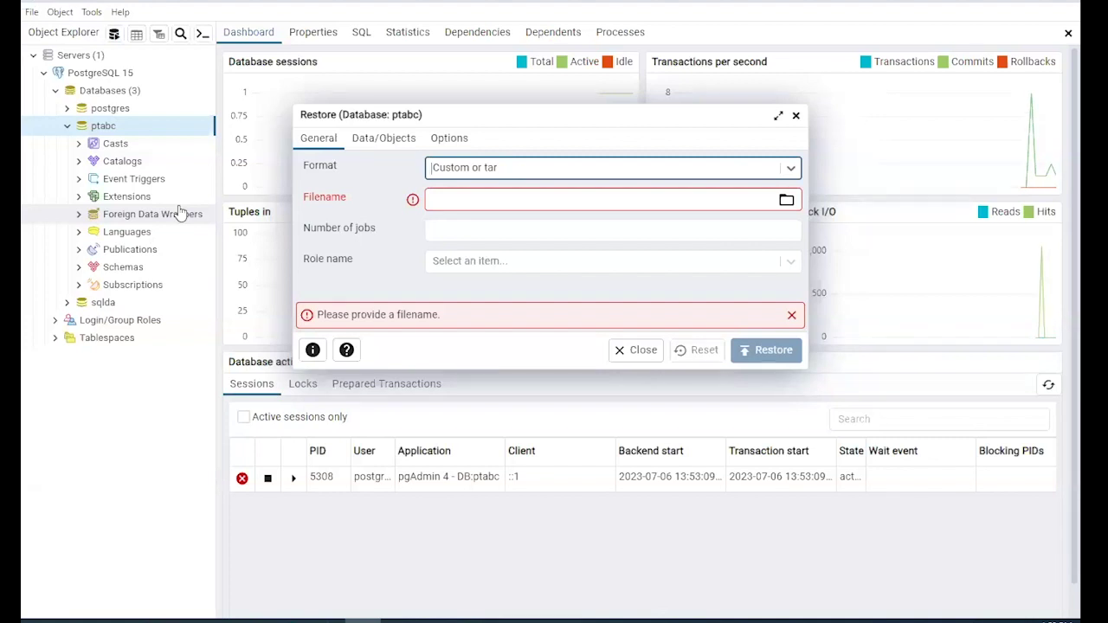
{"action": "left_click", "coordinate": [786, 201]}
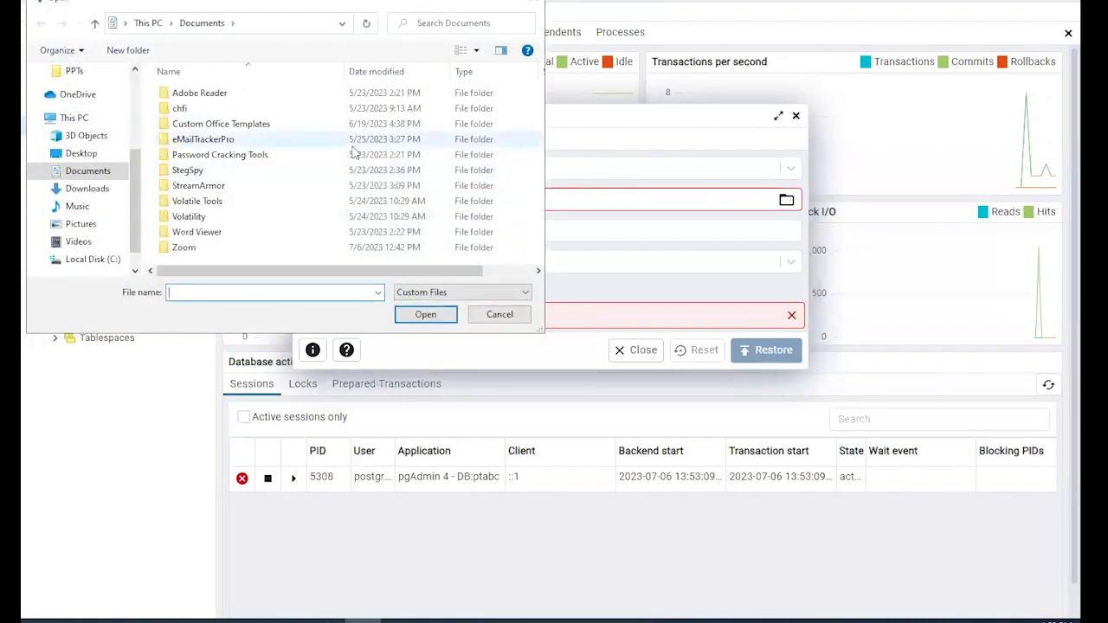
{"action": "left_click", "coordinate": [97, 188]}
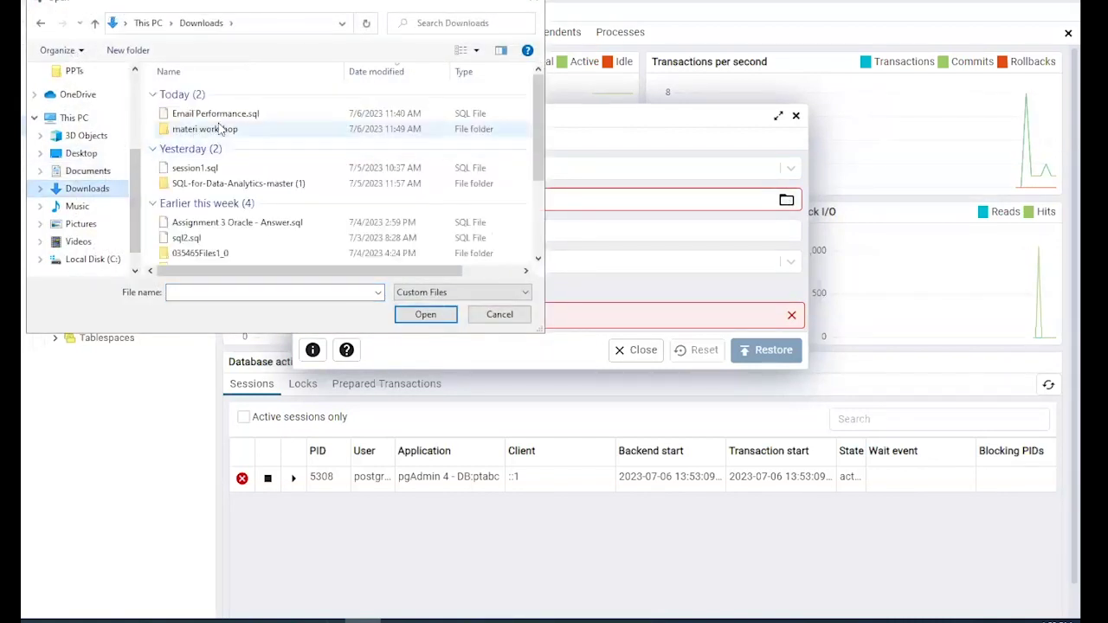
{"action": "double_click", "coordinate": [216, 132]}
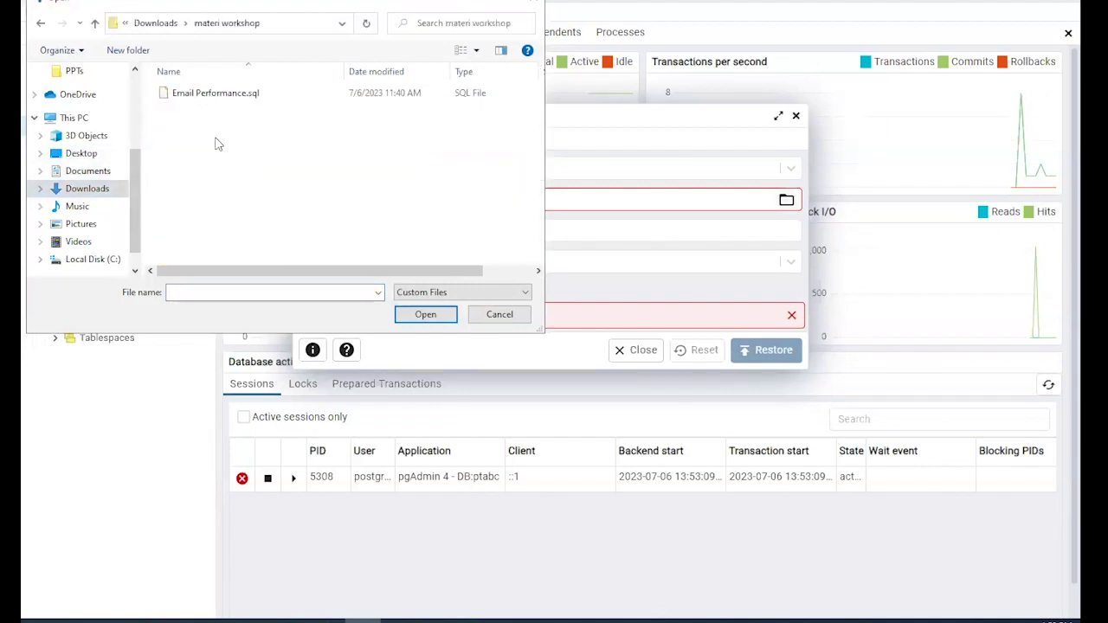
{"action": "left_click", "coordinate": [463, 294]}
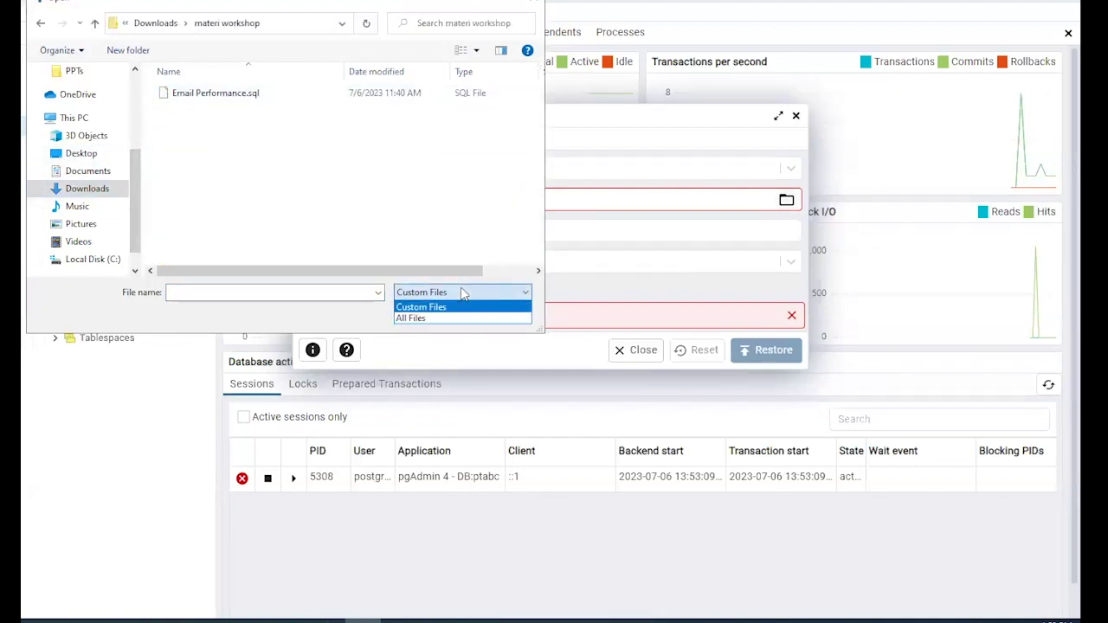
{"action": "left_click", "coordinate": [443, 319]}
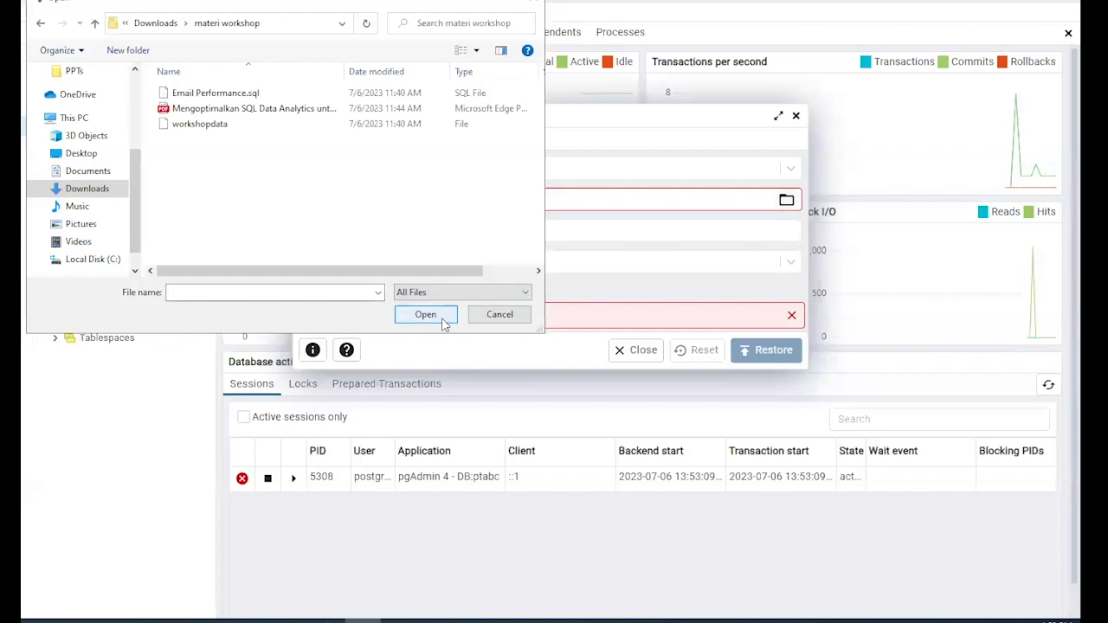
{"action": "left_click", "coordinate": [216, 131]}
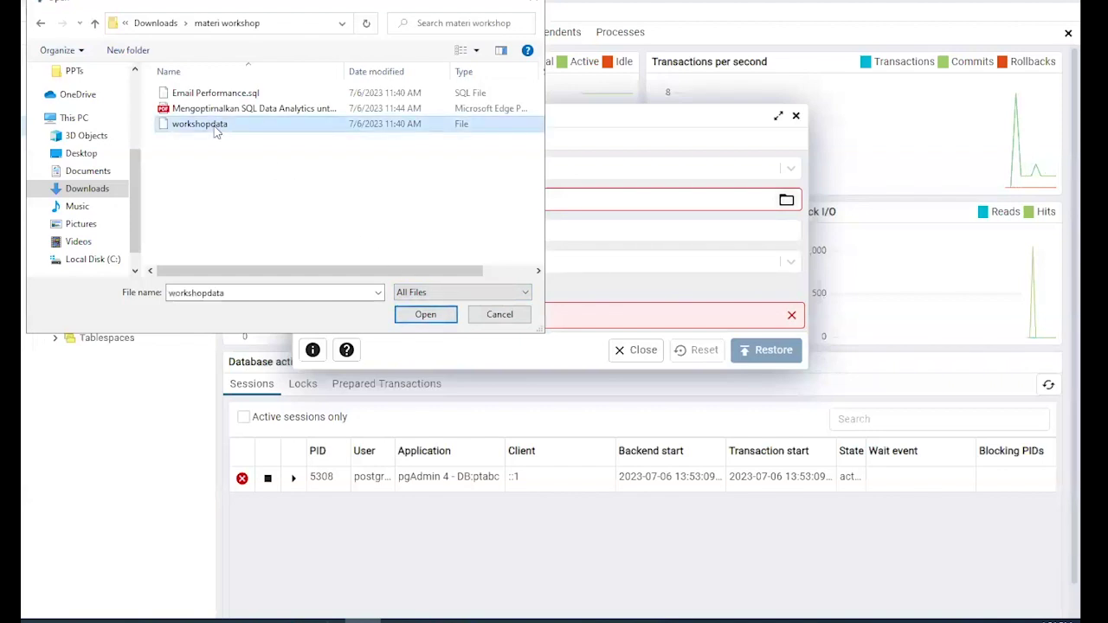
{"action": "left_click", "coordinate": [422, 314]}
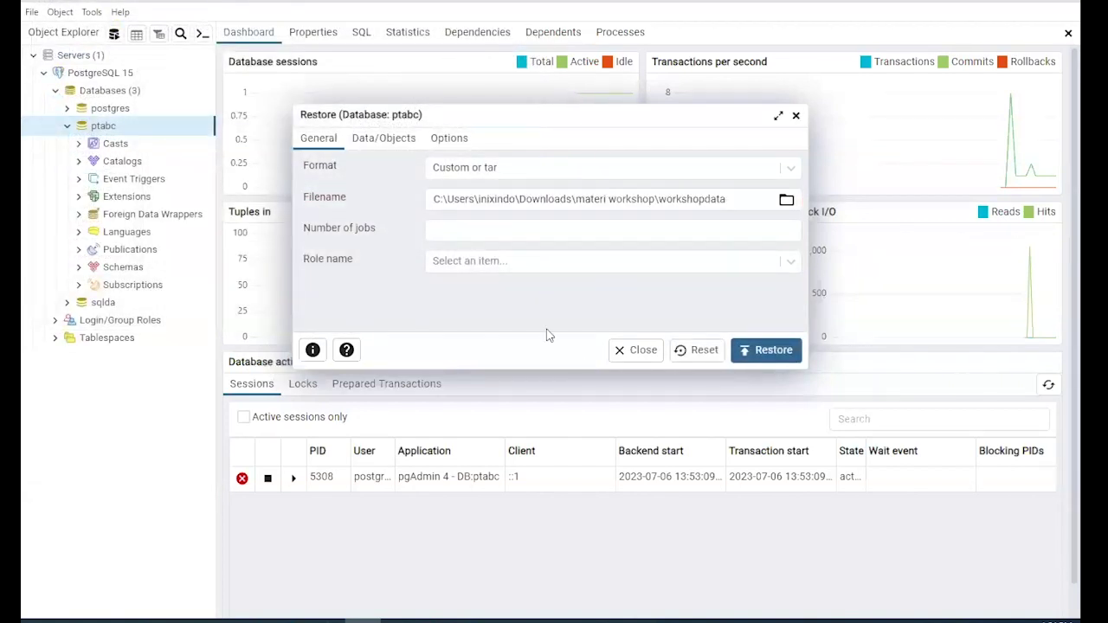
{"action": "left_click", "coordinate": [763, 350]}
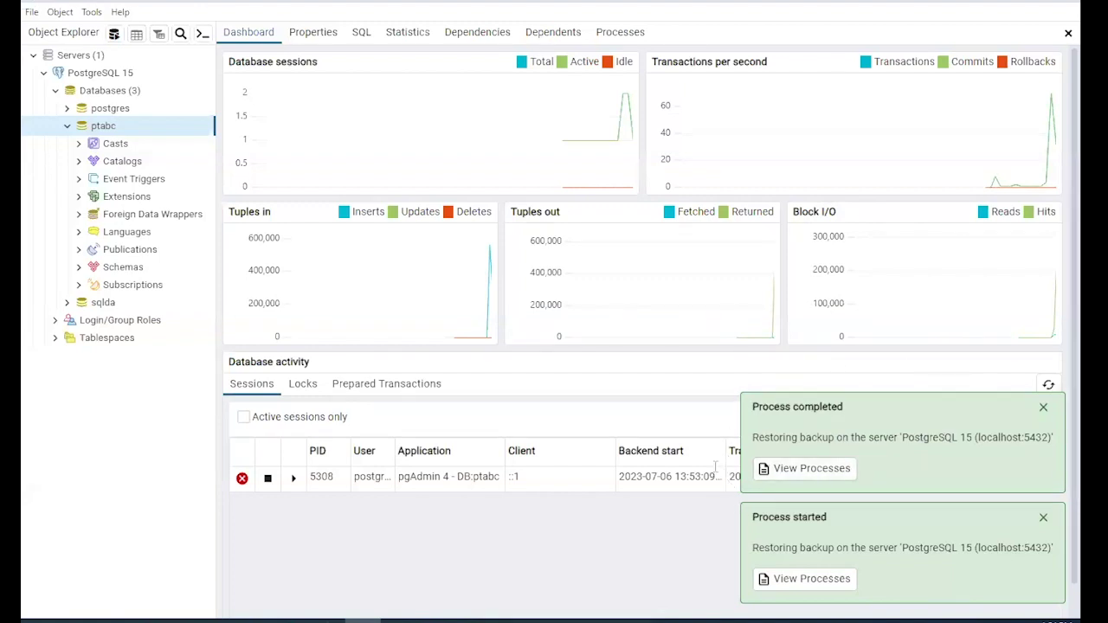
- Check the restore process status and list the tables in ptabc's public schema, widening the object tree to show their full names
{"action": "left_click", "coordinate": [805, 474]}
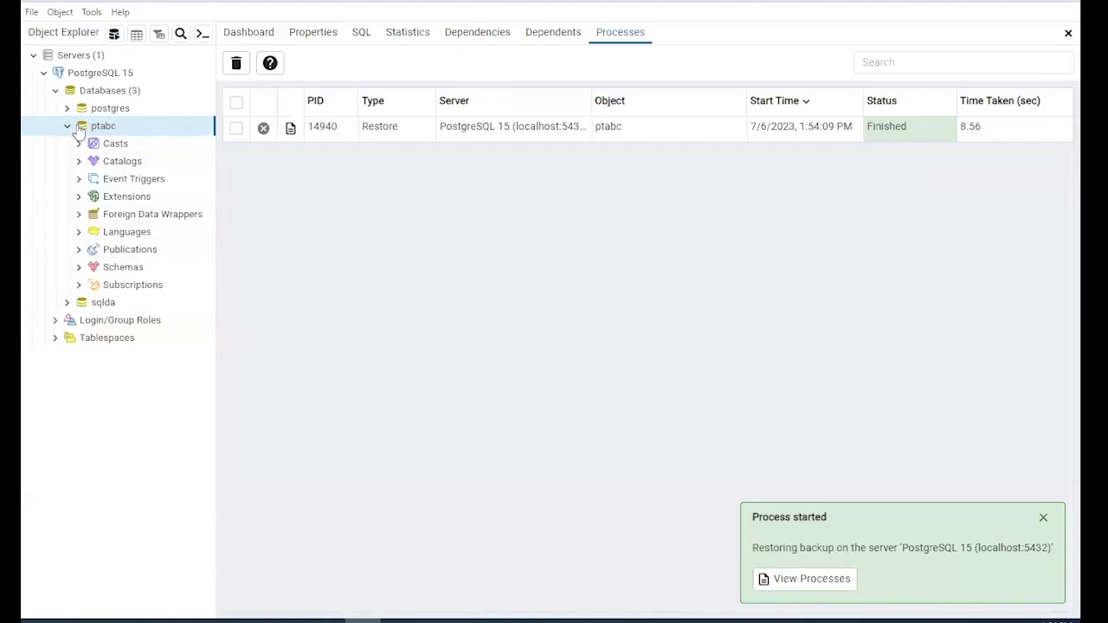
{"action": "left_click", "coordinate": [81, 267]}
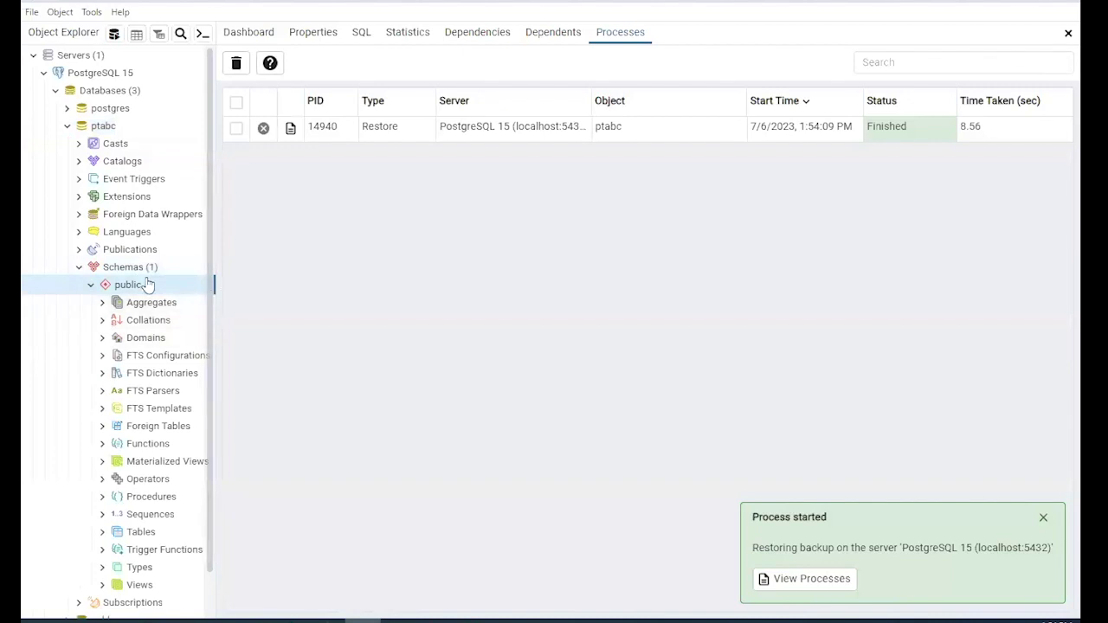
{"action": "scroll", "coordinate": [147, 285], "scroll_direction": "down", "scroll_amount": 1}
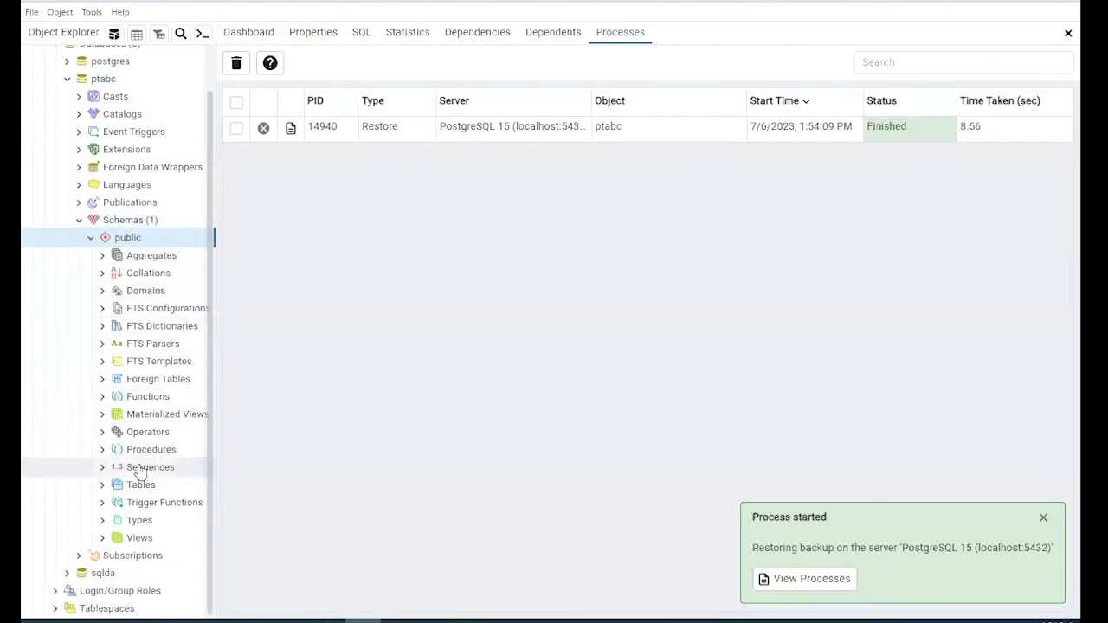
{"action": "left_click", "coordinate": [102, 486]}
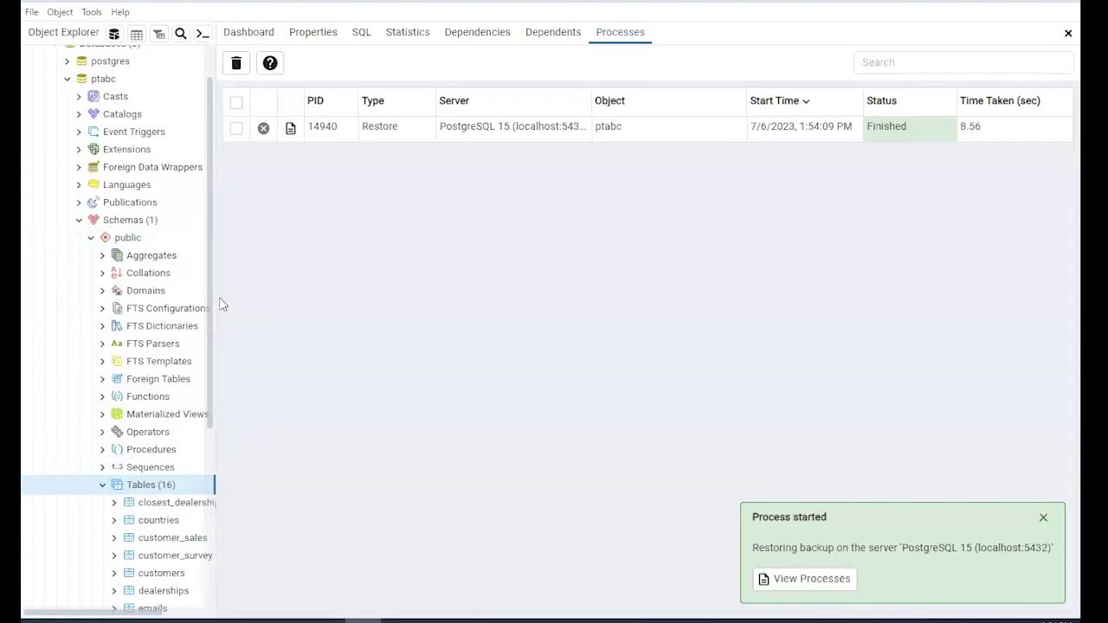
{"action": "scroll", "coordinate": [193, 347], "scroll_direction": "down", "scroll_amount": 5}
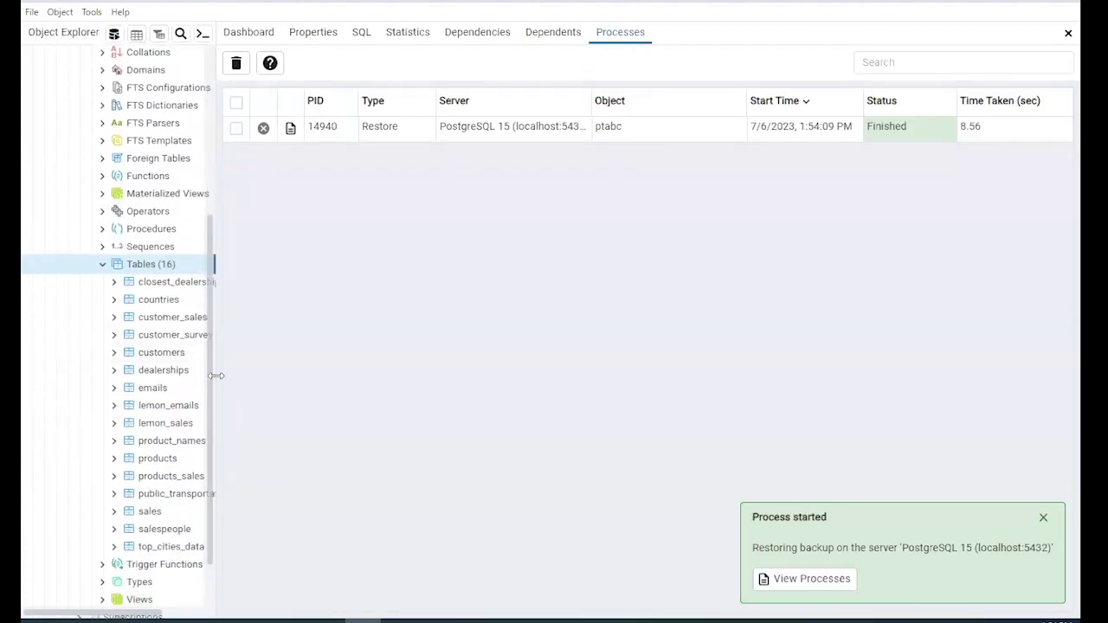
{"action": "left_click_drag", "start_coordinate": [241, 373], "coordinate": [286, 387]}
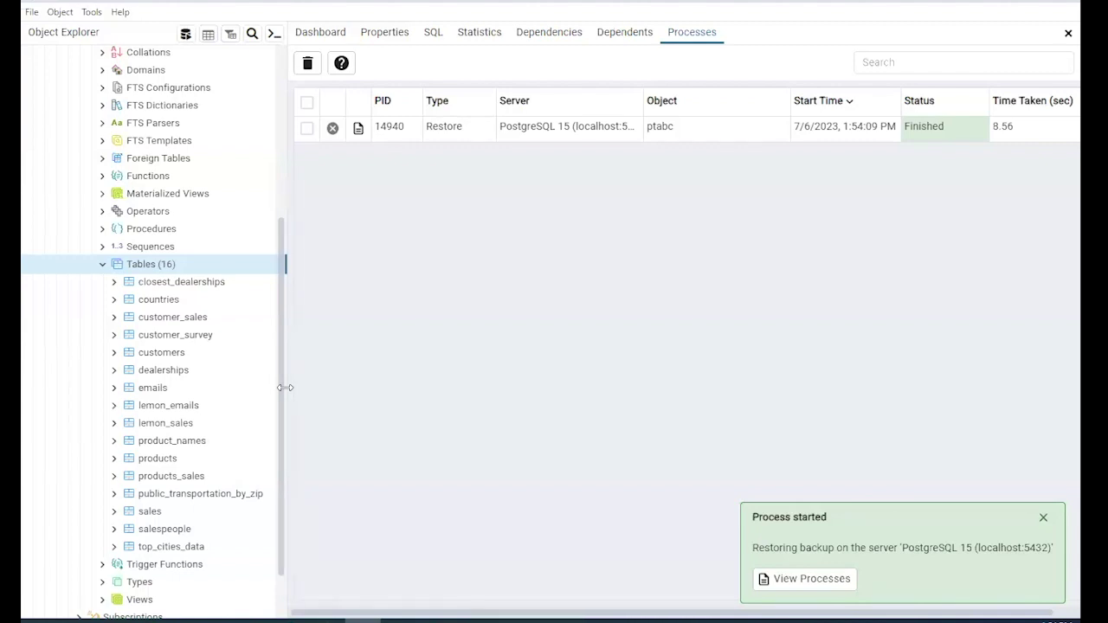
{"action": "mouse_move", "coordinate": [230, 296]}
{"action": "left_click", "coordinate": [35, 13]}
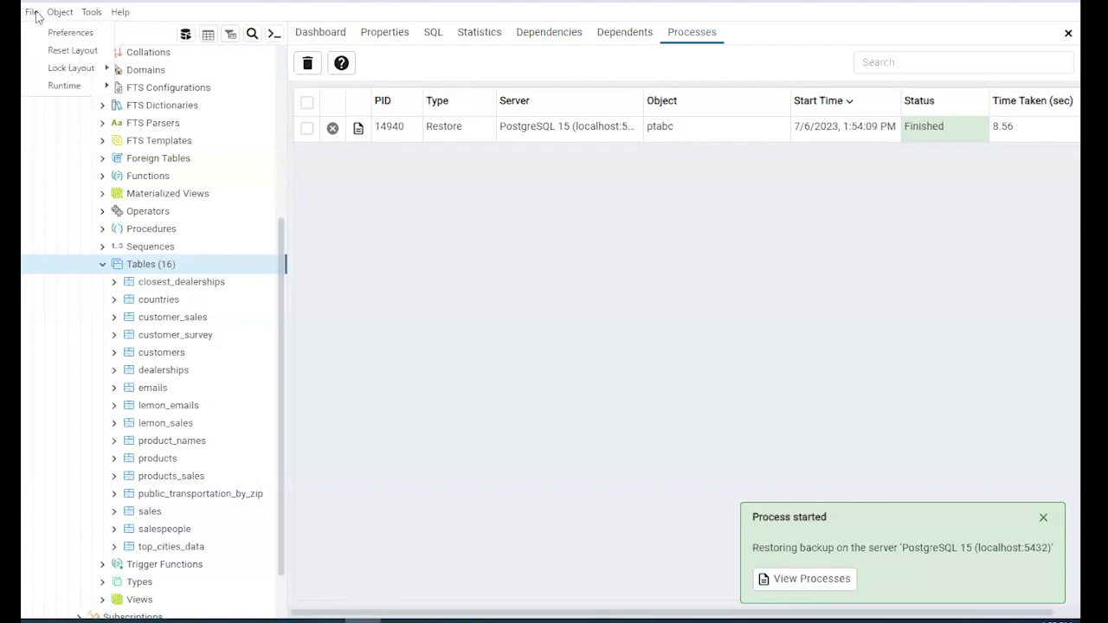
{"action": "left_click", "coordinate": [686, 346]}
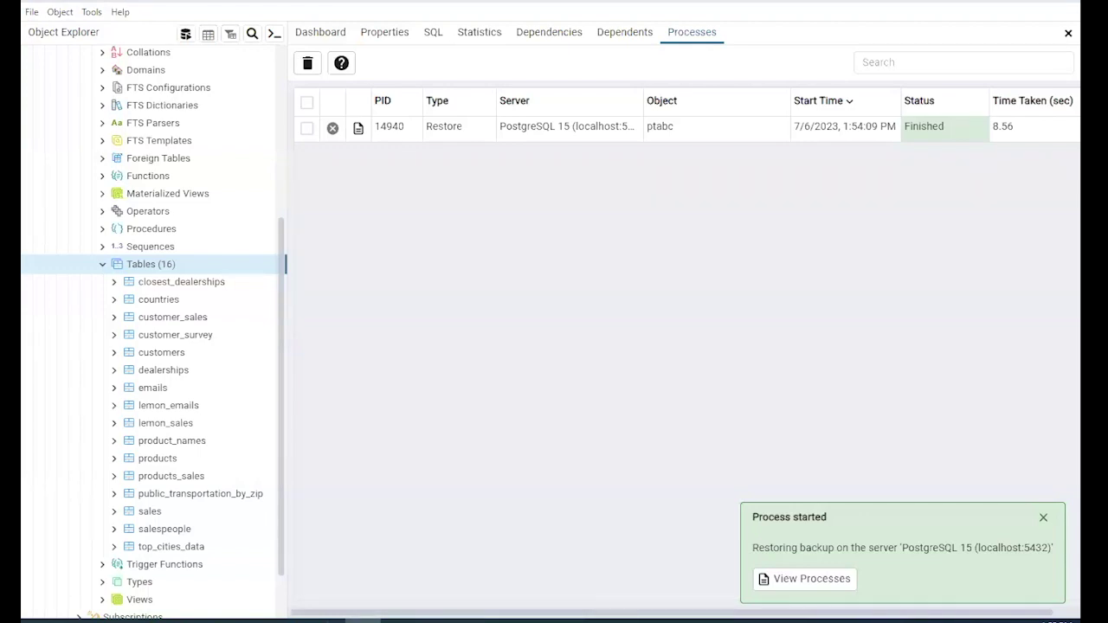
{"action": "scroll", "coordinate": [269, 245], "scroll_direction": "up", "scroll_amount": 5}
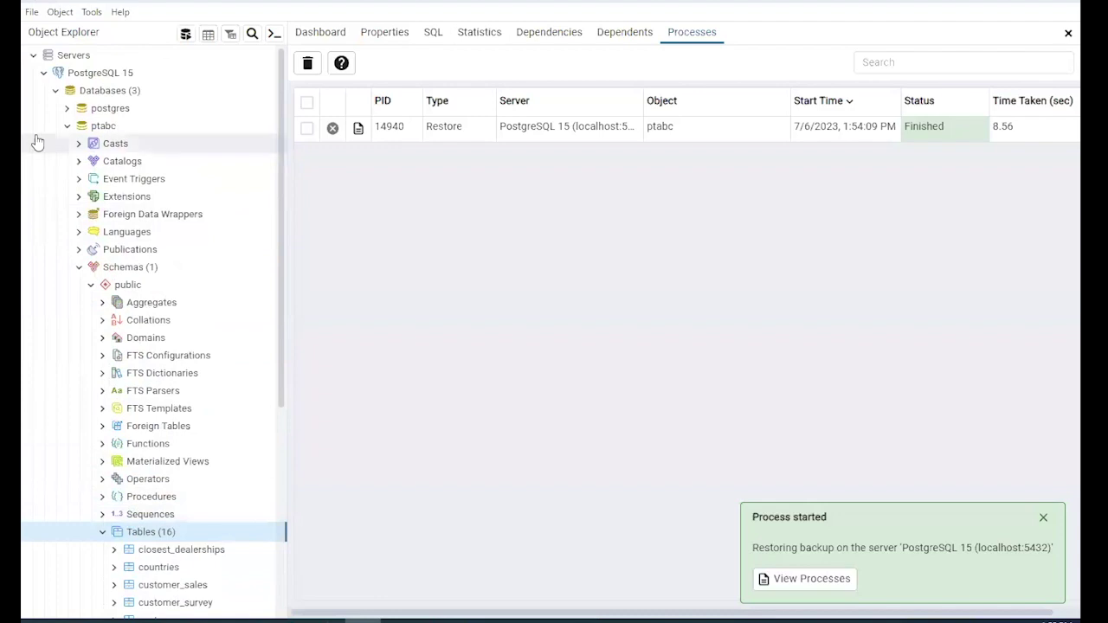
{"action": "right_click", "coordinate": [105, 130]}
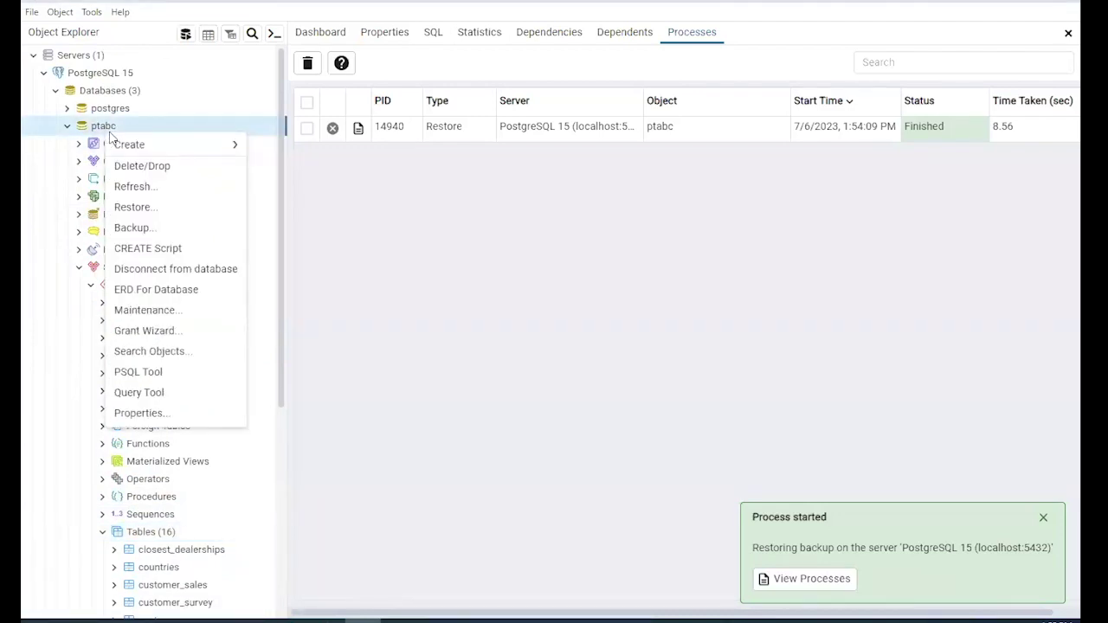
{"action": "left_click", "coordinate": [136, 208]}
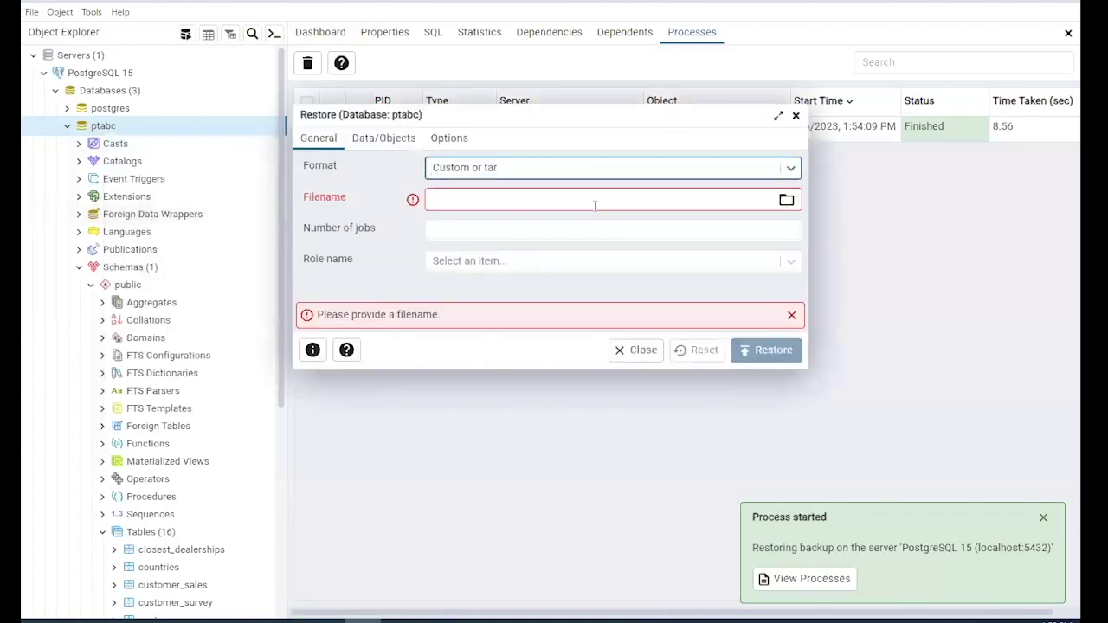
{"action": "left_click", "coordinate": [787, 203]}
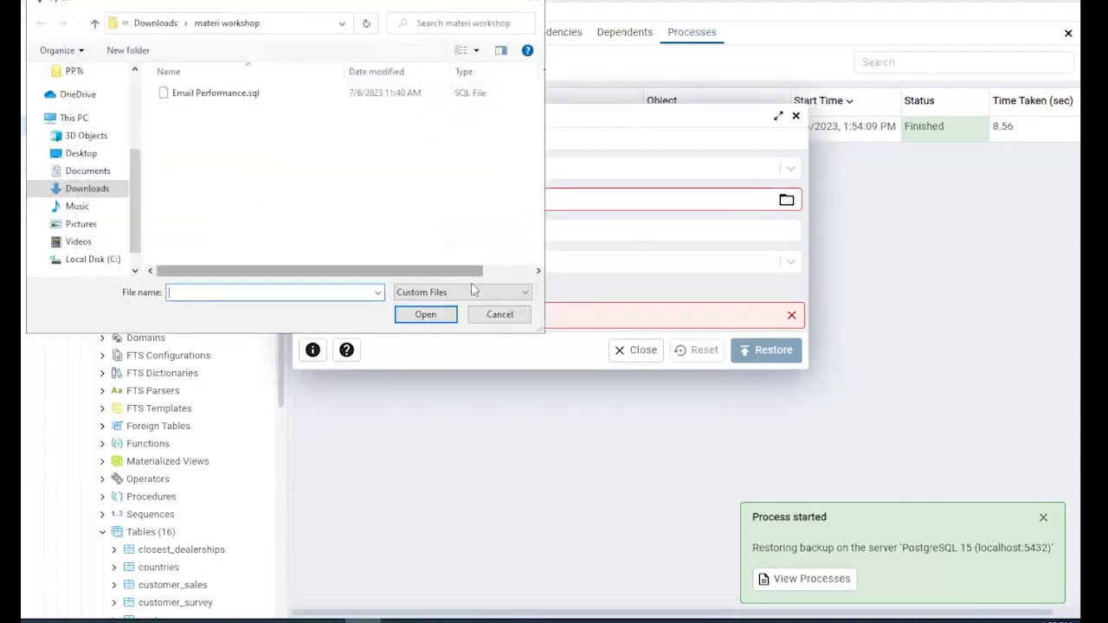
{"action": "left_click", "coordinate": [474, 294]}
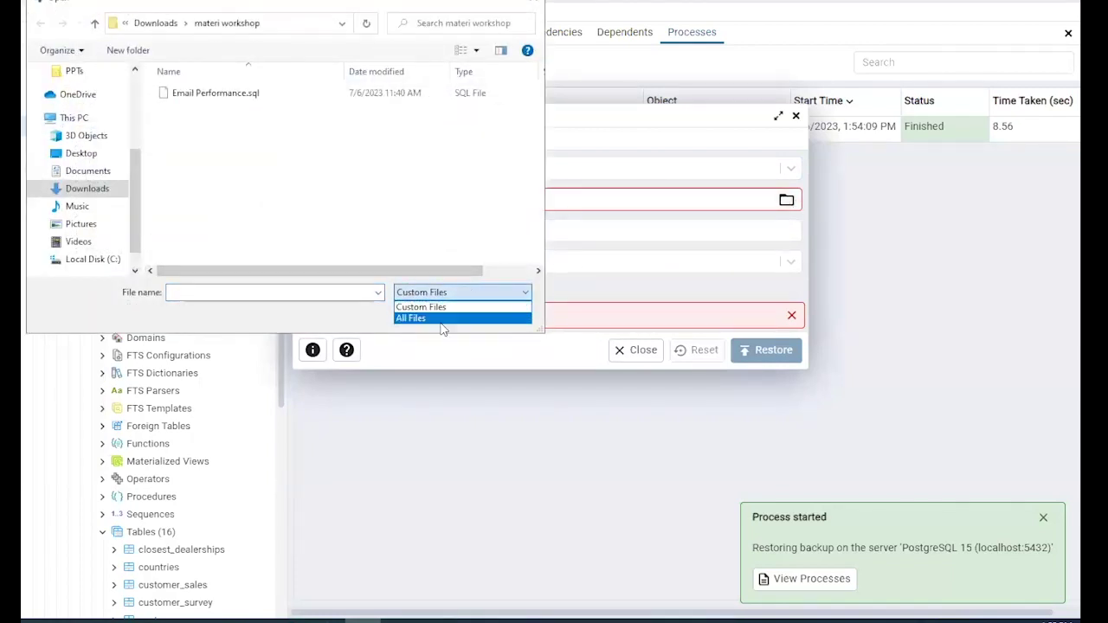
{"action": "left_click", "coordinate": [445, 318]}
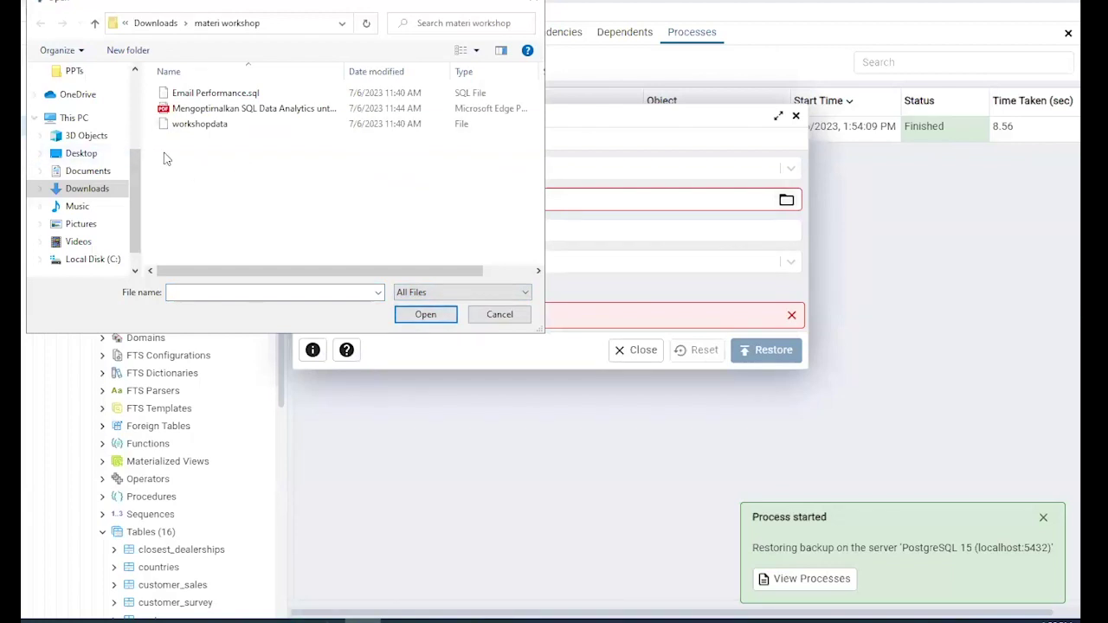
{"action": "left_click", "coordinate": [199, 127]}
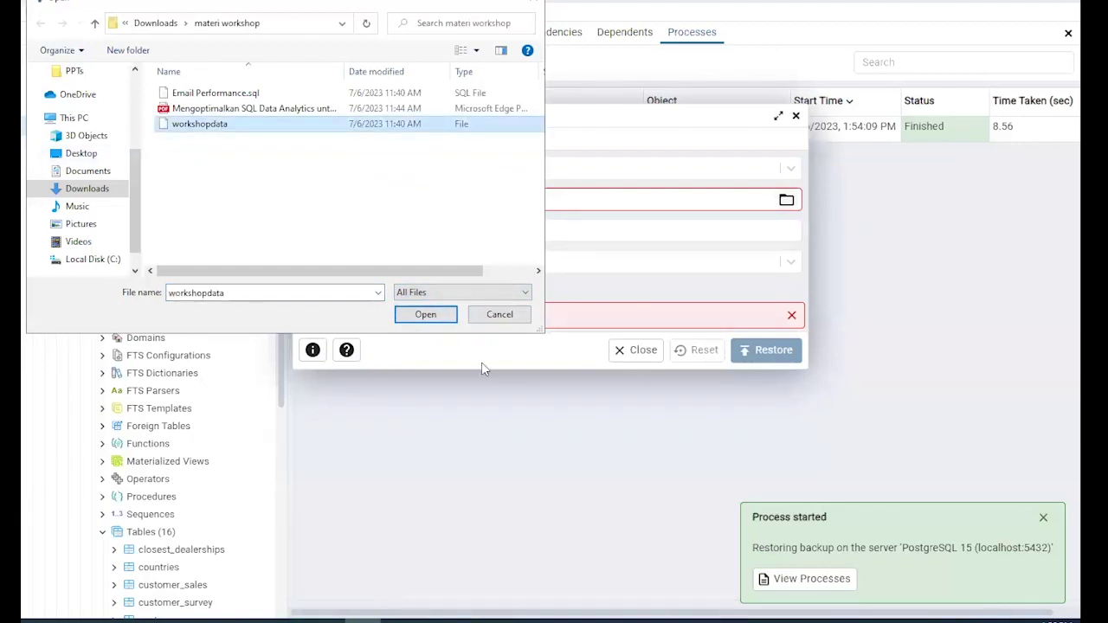
{"action": "left_click", "coordinate": [499, 315]}
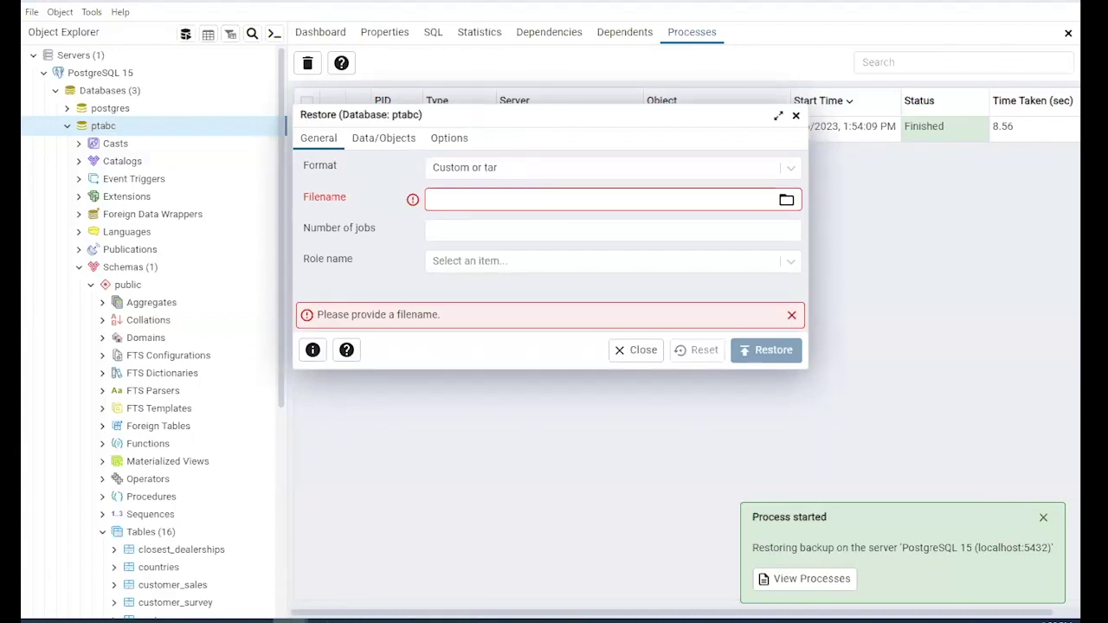
{"action": "left_click", "coordinate": [796, 117]}
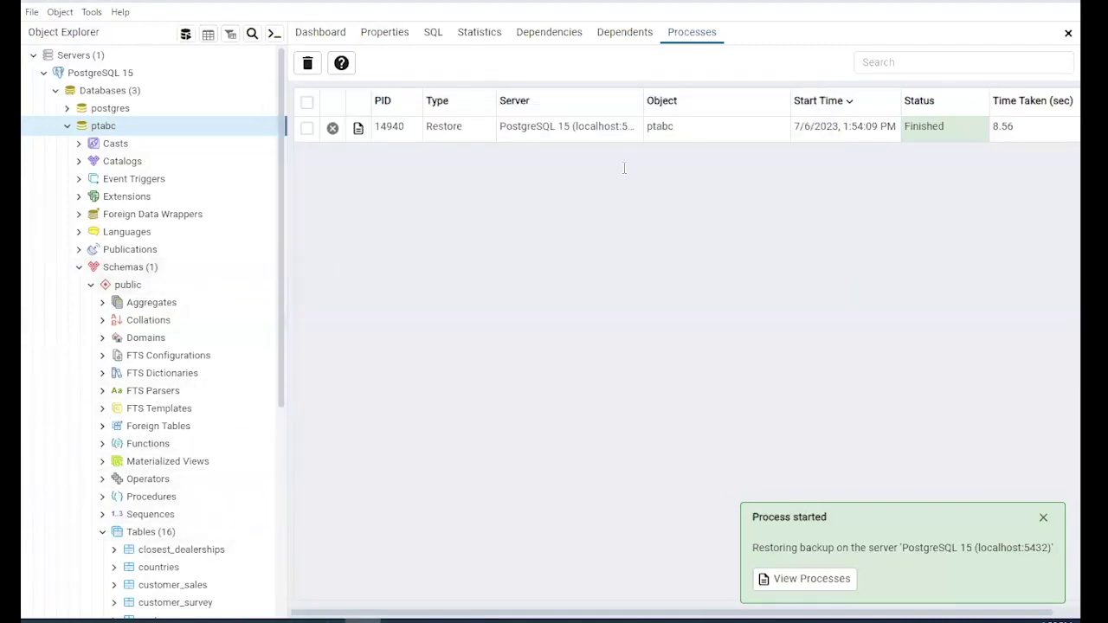
- Try to restore the public schema from Email Performance.sql in the materi workshop folder, then dismiss the process notice and close the process list
{"action": "right_click", "coordinate": [124, 292]}
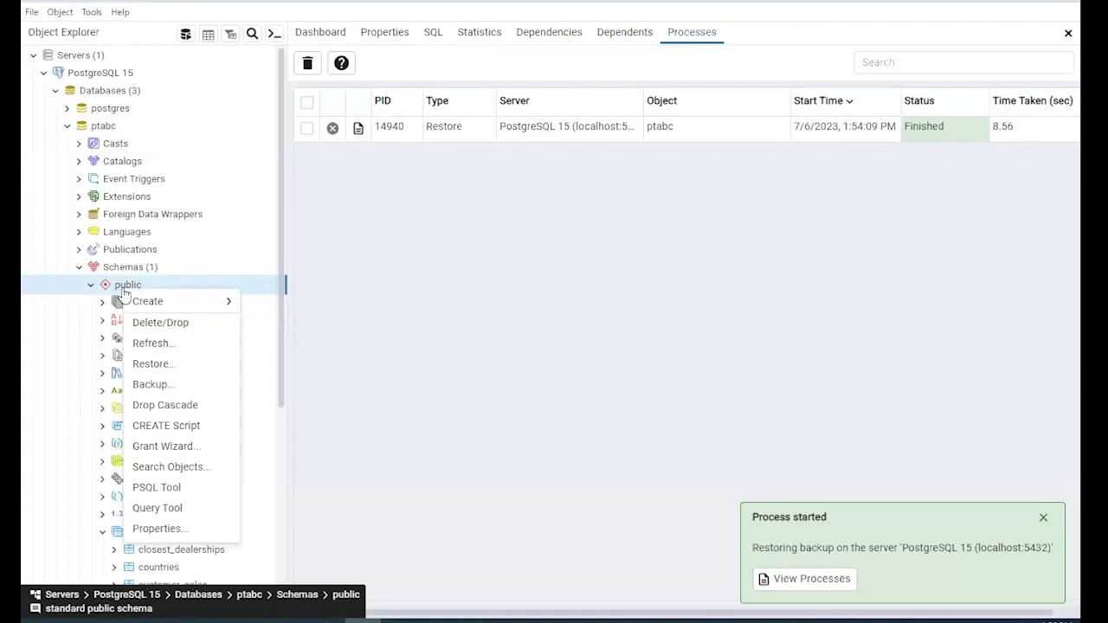
{"action": "left_click", "coordinate": [184, 367]}
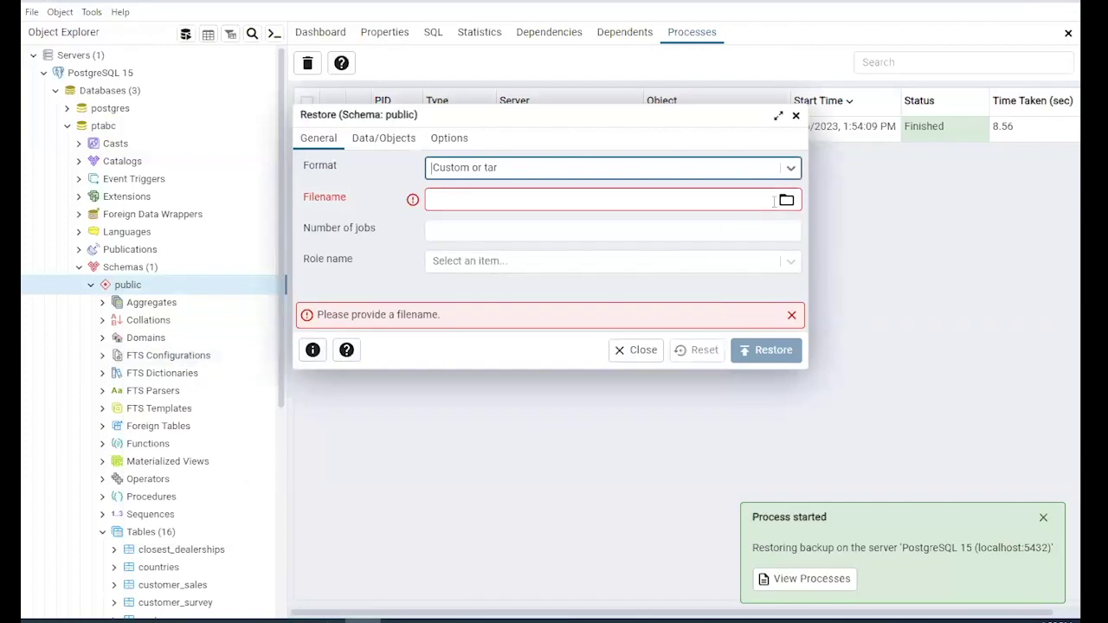
{"action": "left_click", "coordinate": [786, 200]}
{"action": "left_click", "coordinate": [247, 93]}
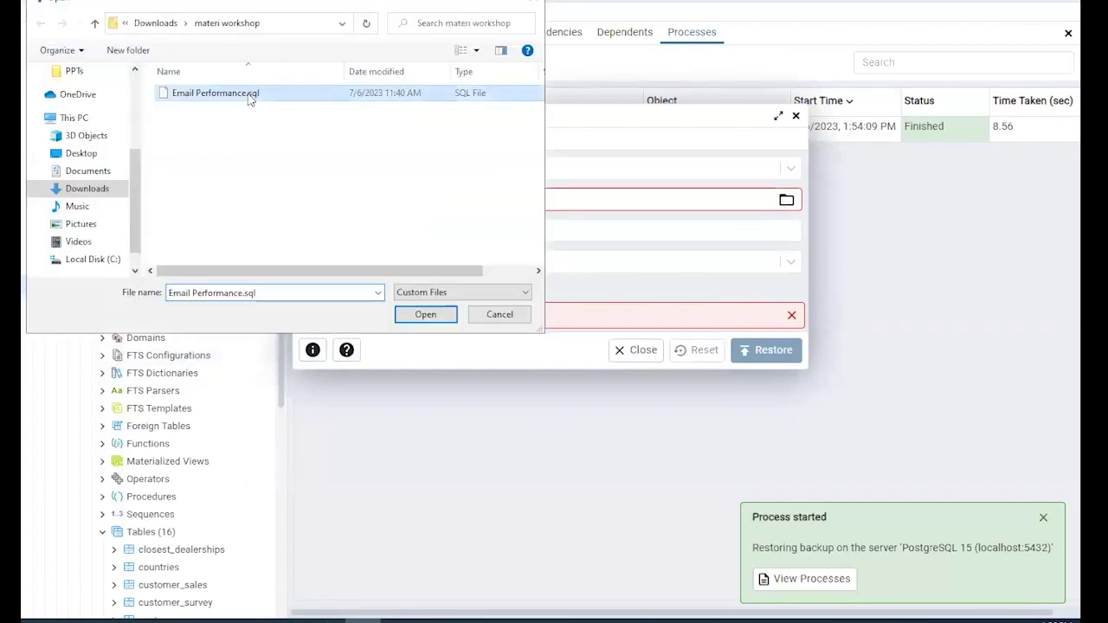
{"action": "left_click", "coordinate": [425, 315]}
{"action": "left_click", "coordinate": [766, 350]}
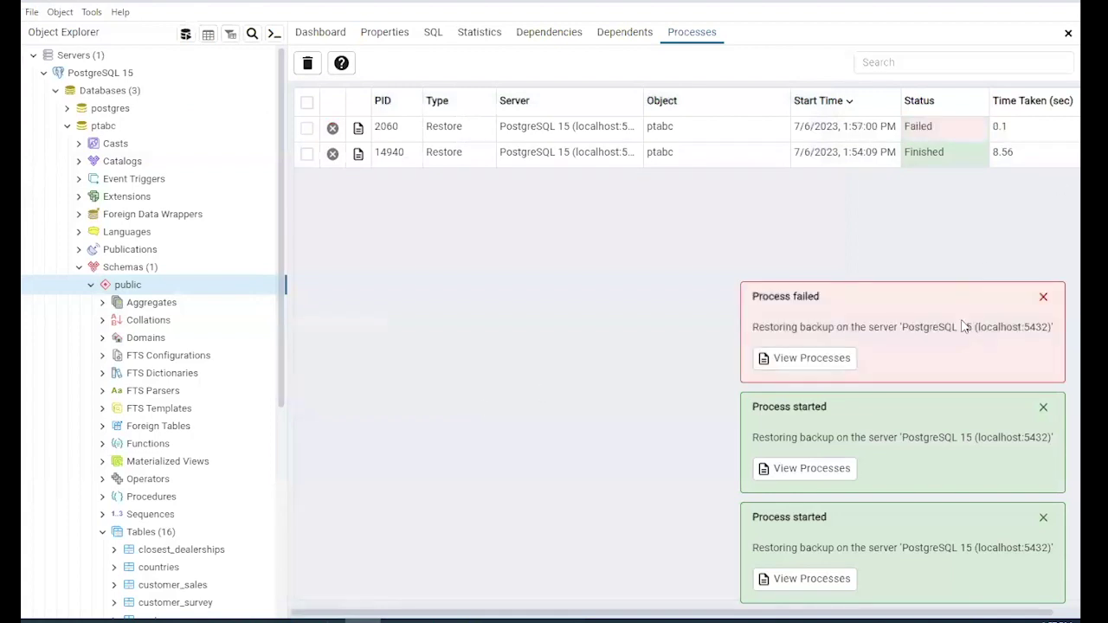
{"action": "left_click", "coordinate": [1042, 298]}
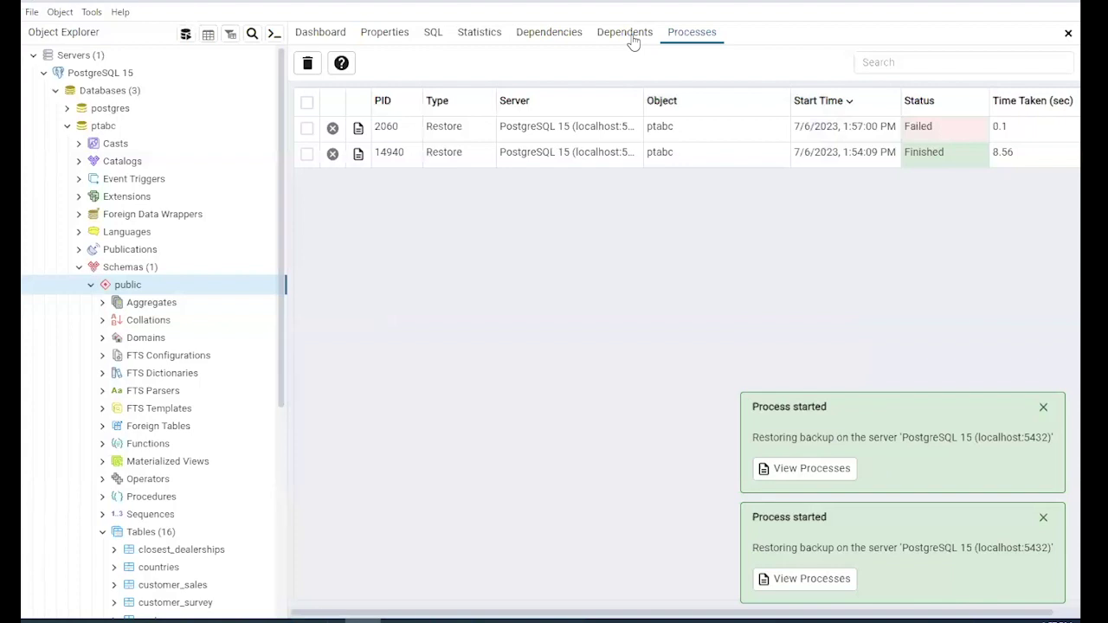
{"action": "left_click", "coordinate": [1067, 32]}
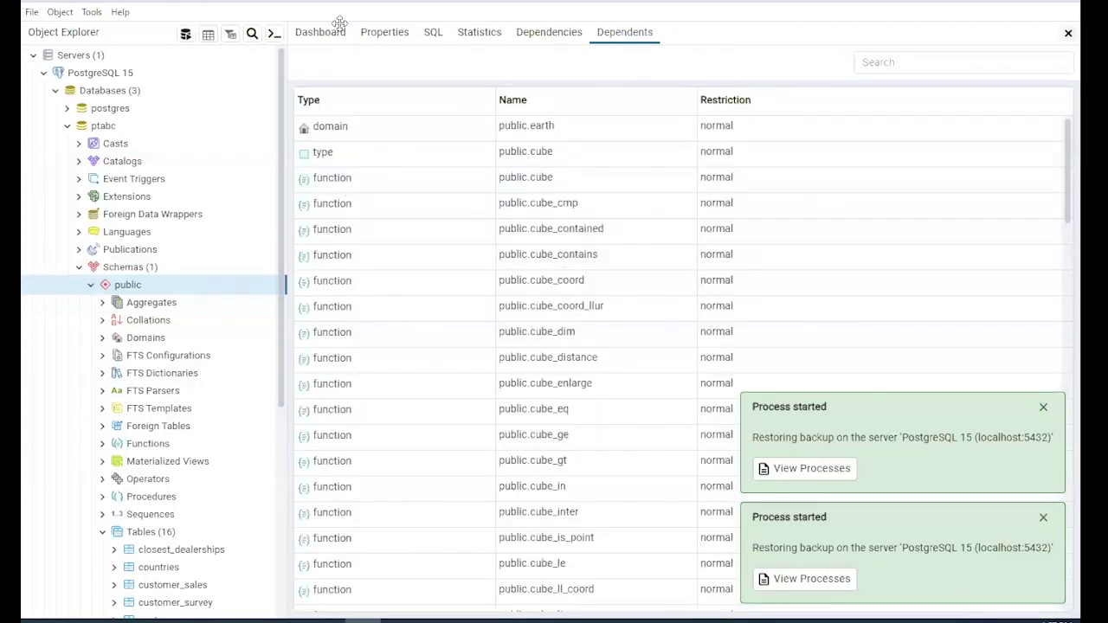
- Open a query editor for ptabc's public schema, dismiss the restore notifications and paste in the copied Lemon Scooter email analysis SQL script
{"action": "left_click", "coordinate": [433, 34]}
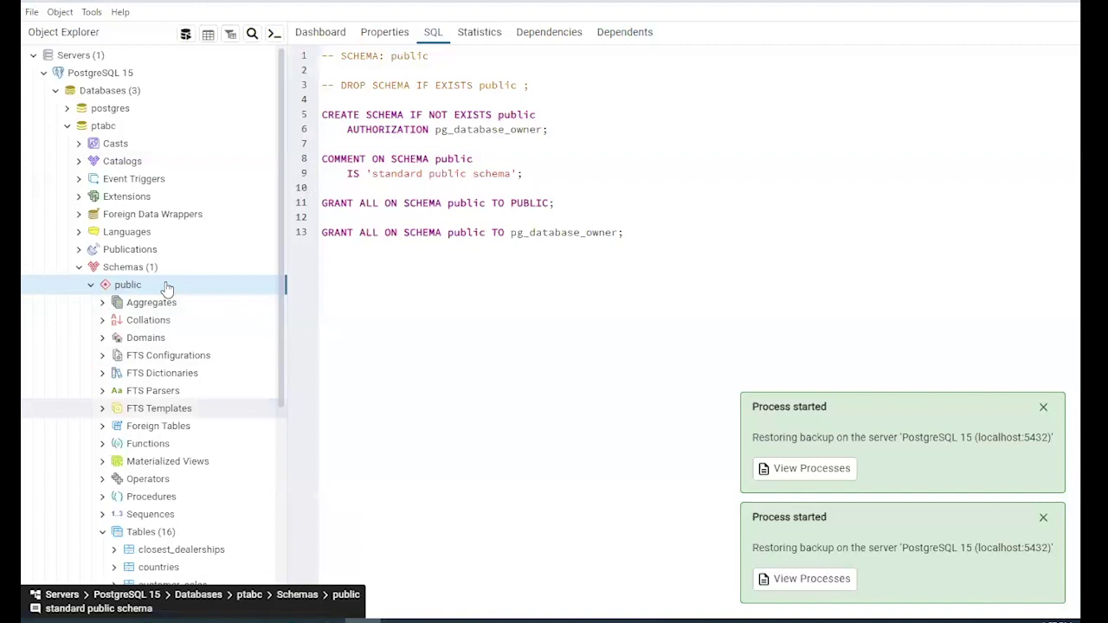
{"action": "right_click", "coordinate": [167, 287]}
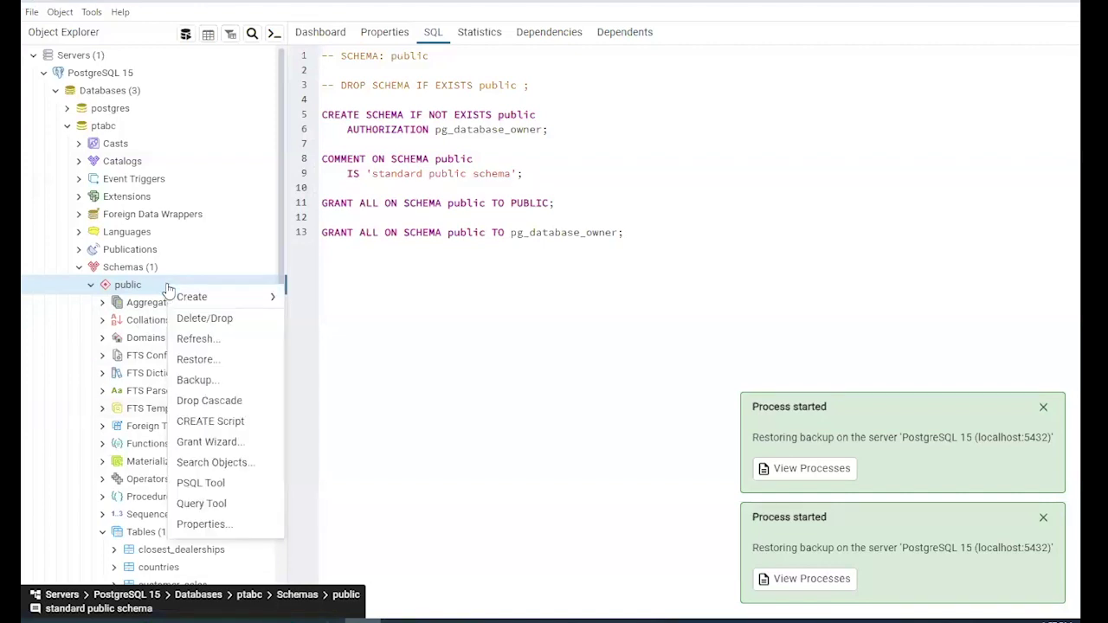
{"action": "left_click", "coordinate": [231, 505]}
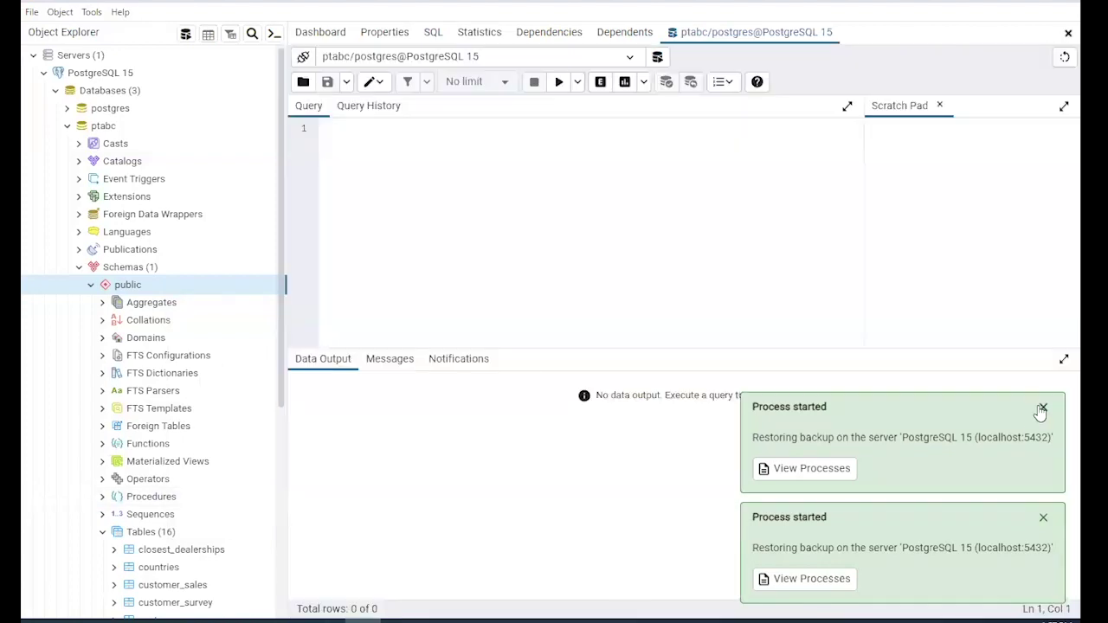
{"action": "left_click", "coordinate": [1043, 517]}
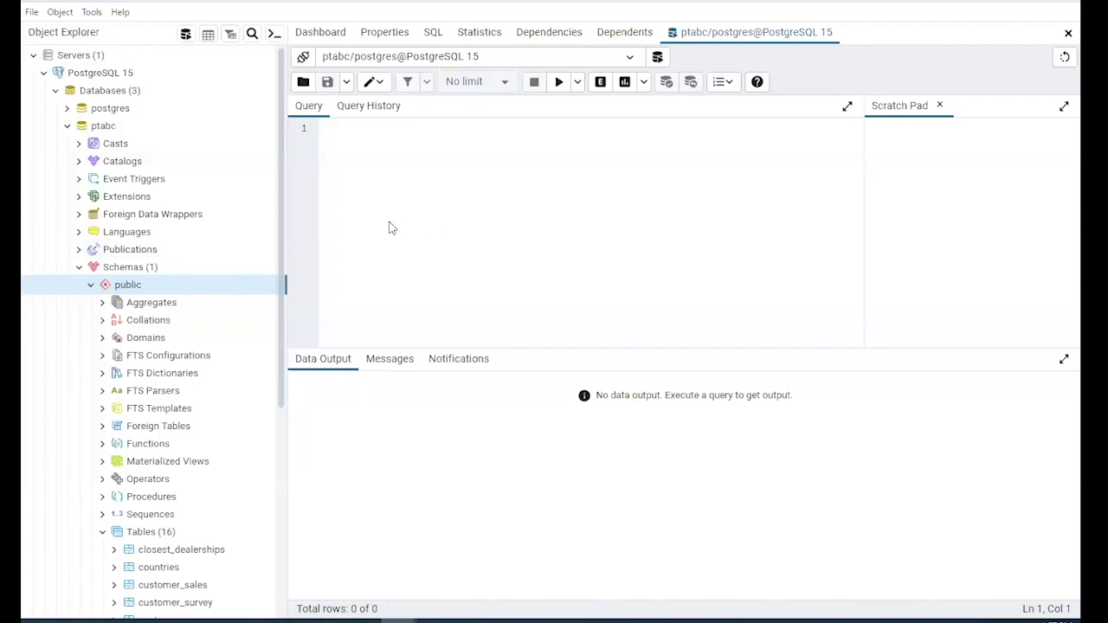
{"action": "key", "text": "ctrl+v"}
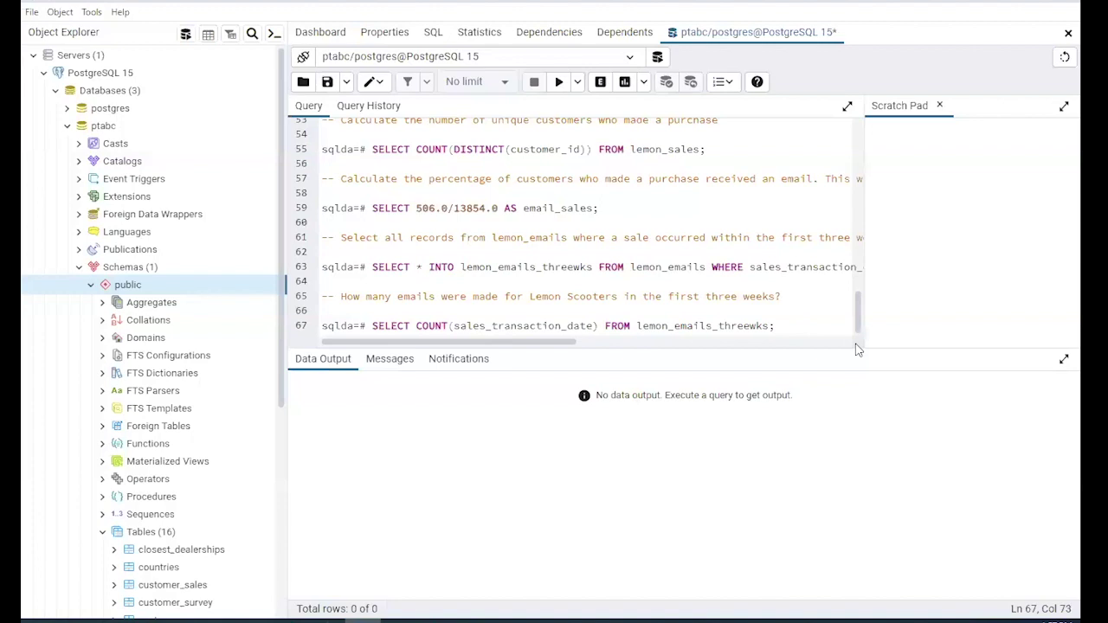
- Close the scratch pad and enlarge the query editor by shrinking the output area and narrowing the object tree
{"action": "scroll", "coordinate": [861, 272], "scroll_direction": "up", "scroll_amount": 2}
{"action": "left_click_drag", "start_coordinate": [861, 272], "coordinate": [866, 149]}
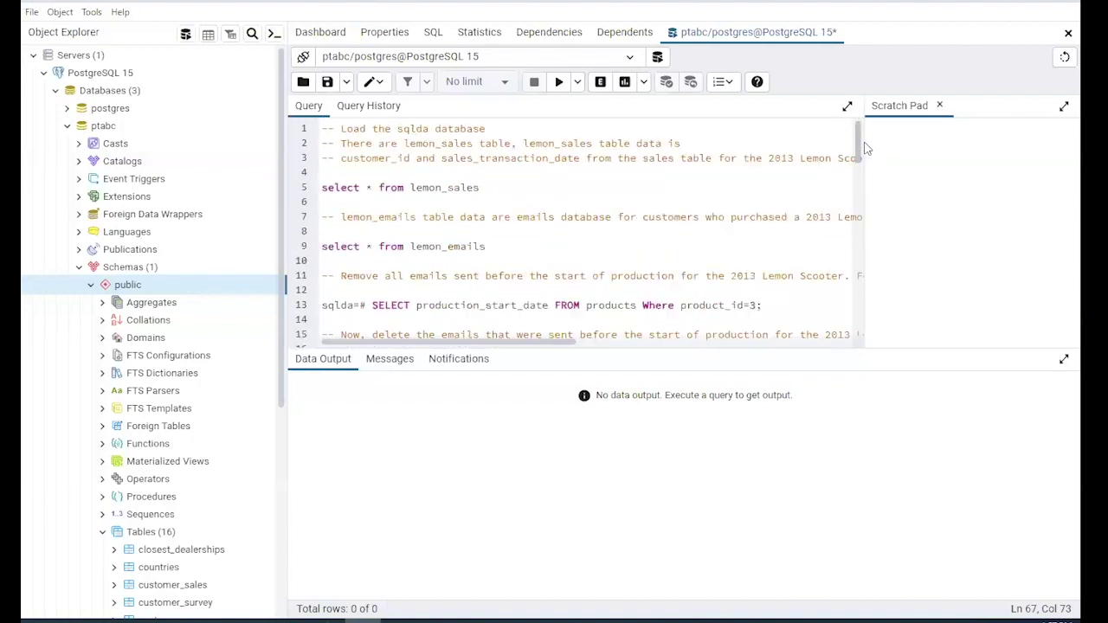
{"action": "left_click", "coordinate": [941, 105]}
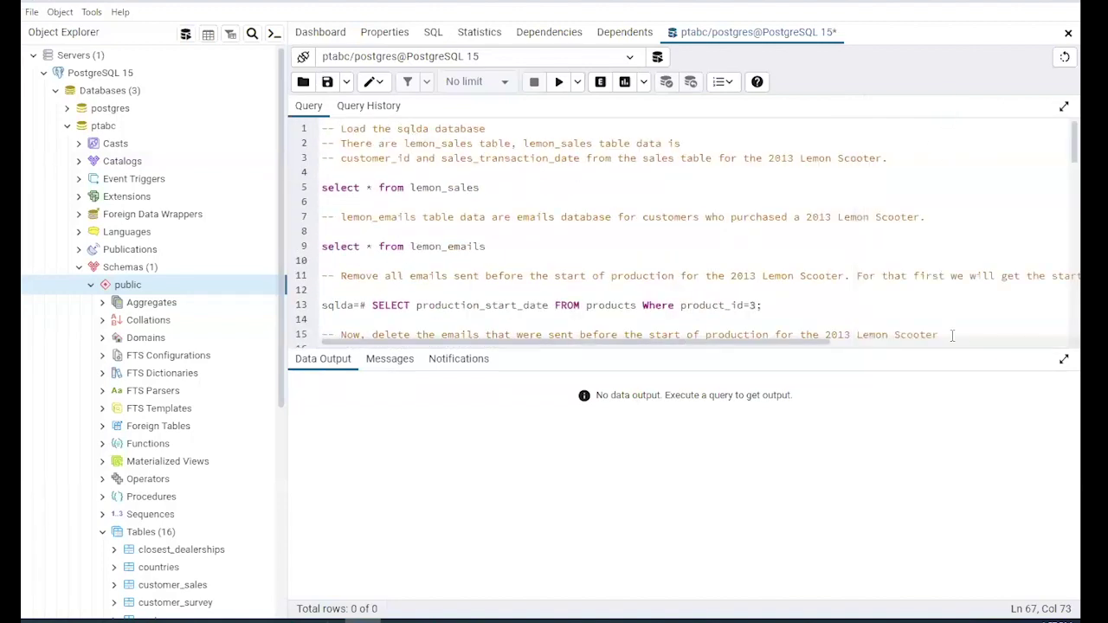
{"action": "left_click_drag", "start_coordinate": [821, 346], "coordinate": [821, 506]}
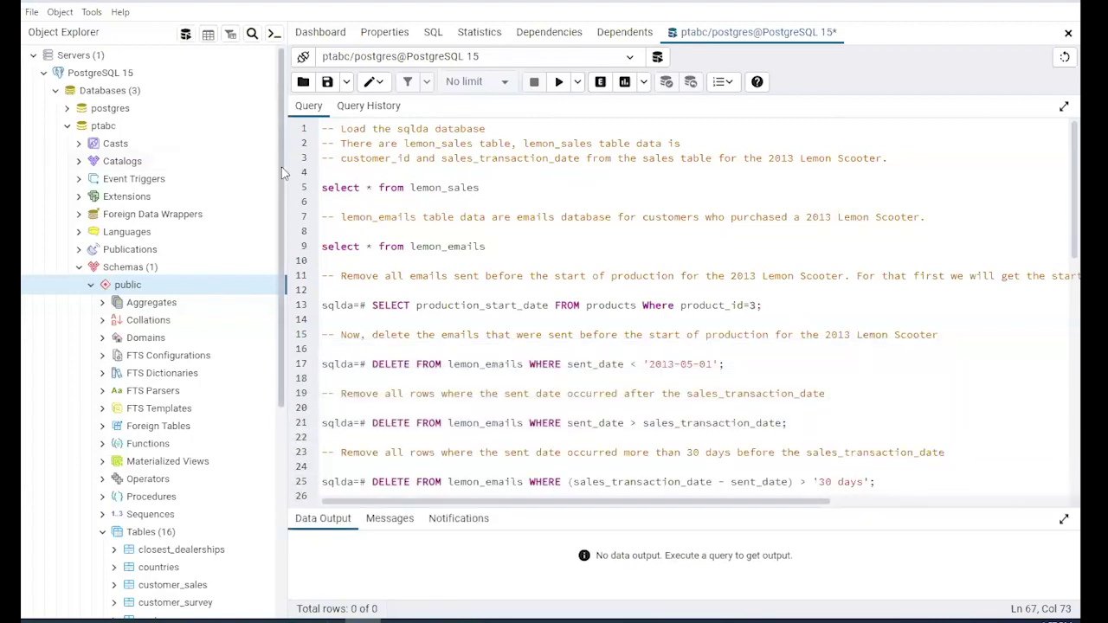
{"action": "left_click_drag", "start_coordinate": [283, 169], "coordinate": [195, 162]}
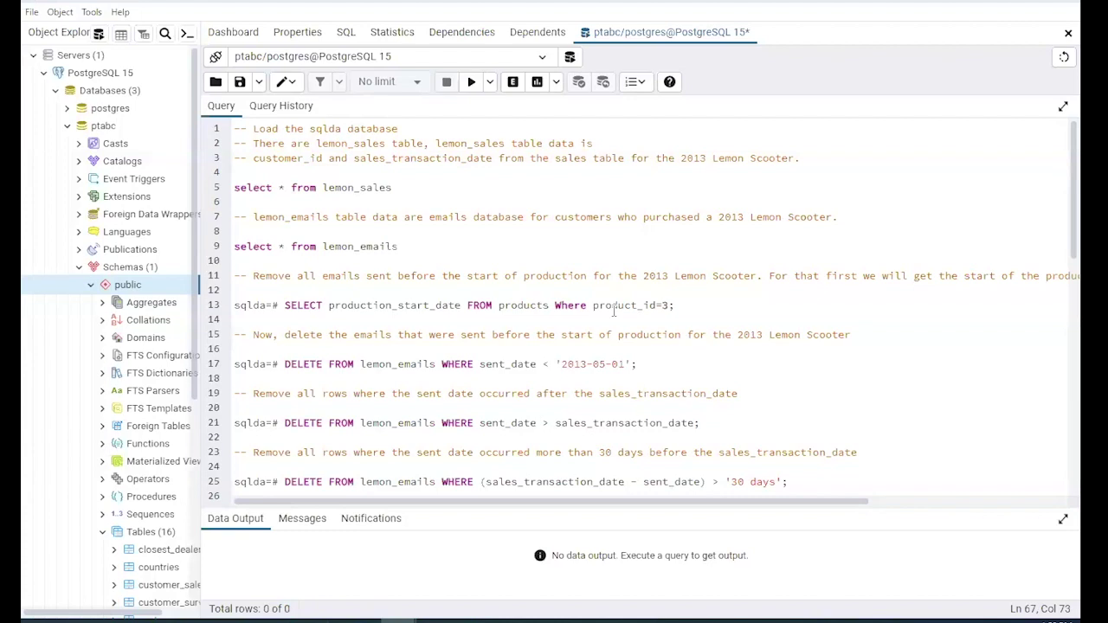
- Review the tables in the public schema, shifting the object tree so their names are readable
{"action": "left_click", "coordinate": [139, 283]}
{"action": "scroll", "coordinate": [126, 324], "scroll_direction": "down", "scroll_amount": 5}
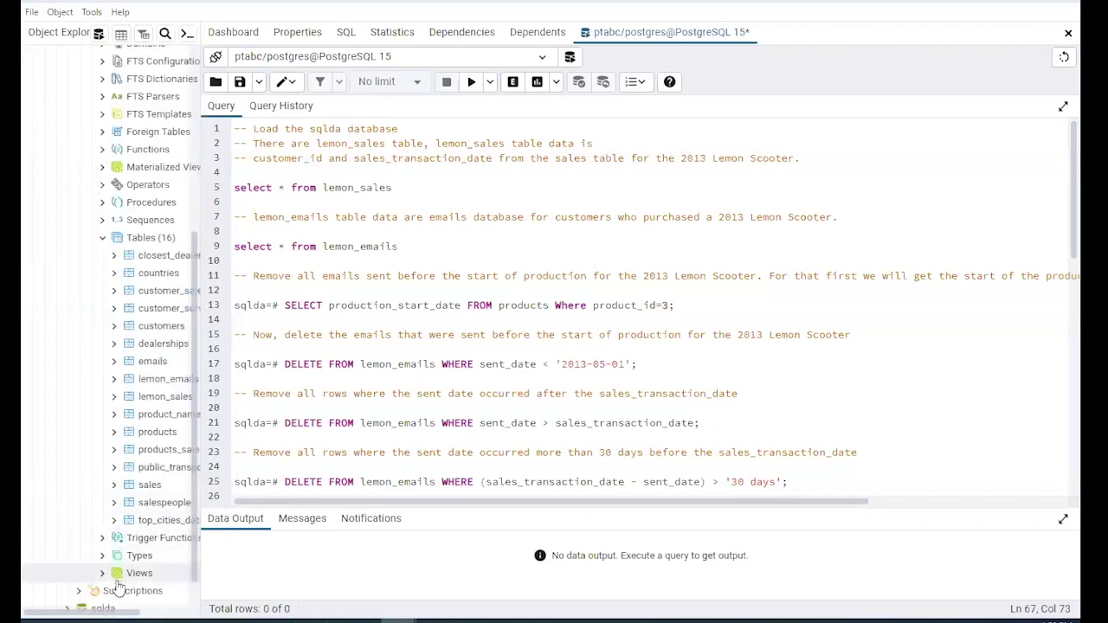
{"action": "left_click_drag", "start_coordinate": [142, 615], "coordinate": [186, 615]}
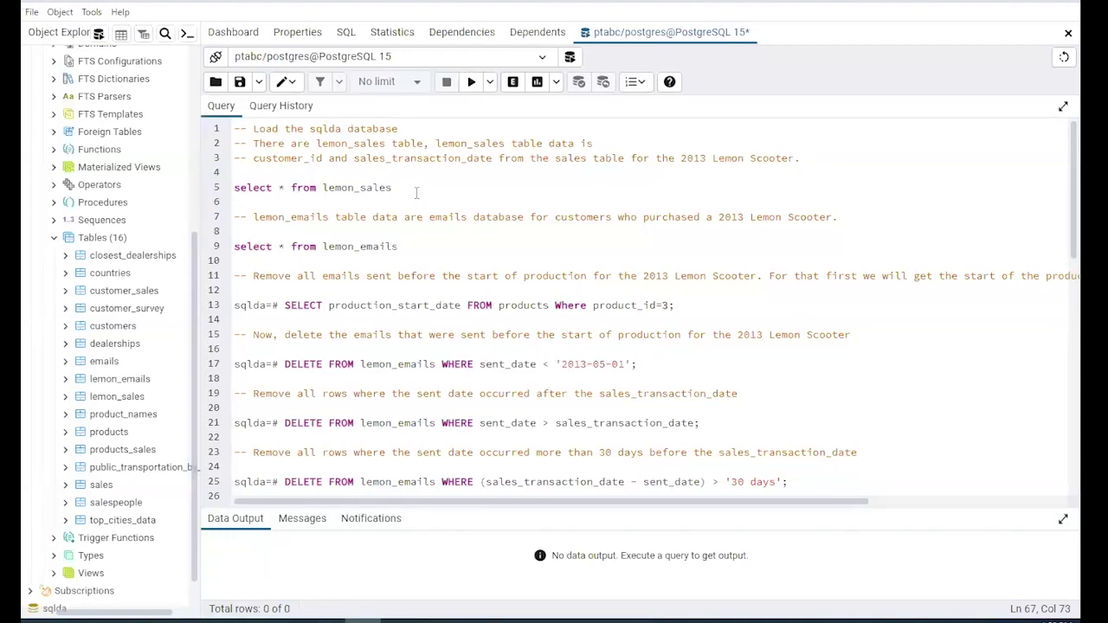
- Run only the query select * from lemon_sales and enlarge the output area to show more result rows
{"action": "left_click_drag", "start_coordinate": [415, 192], "coordinate": [227, 196]}
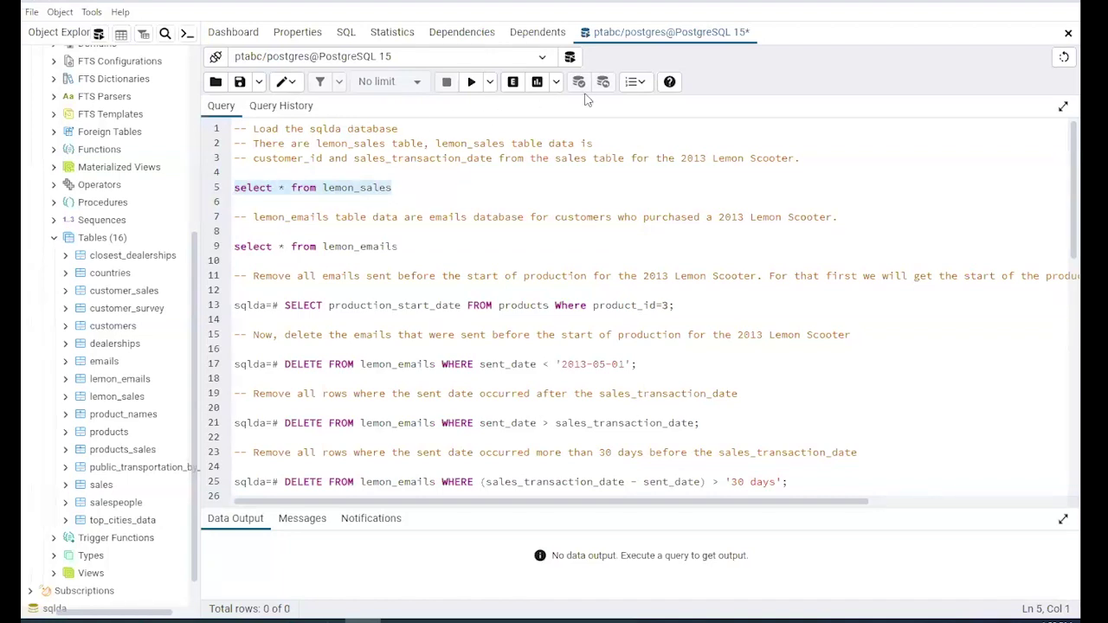
{"action": "left_click", "coordinate": [472, 86]}
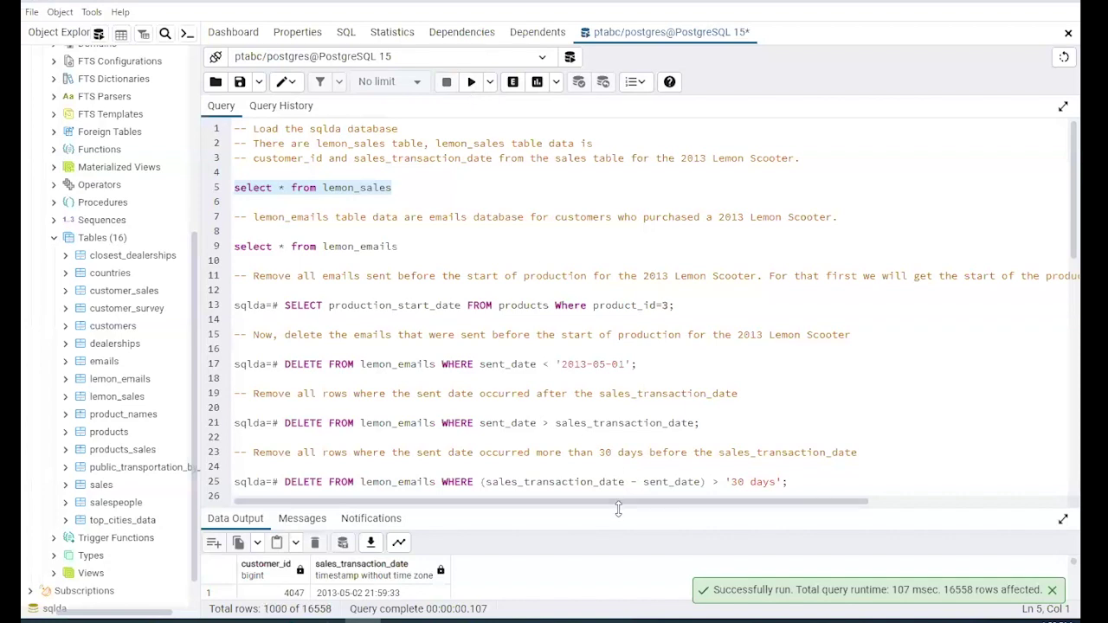
{"action": "left_click_drag", "start_coordinate": [618, 509], "coordinate": [634, 378]}
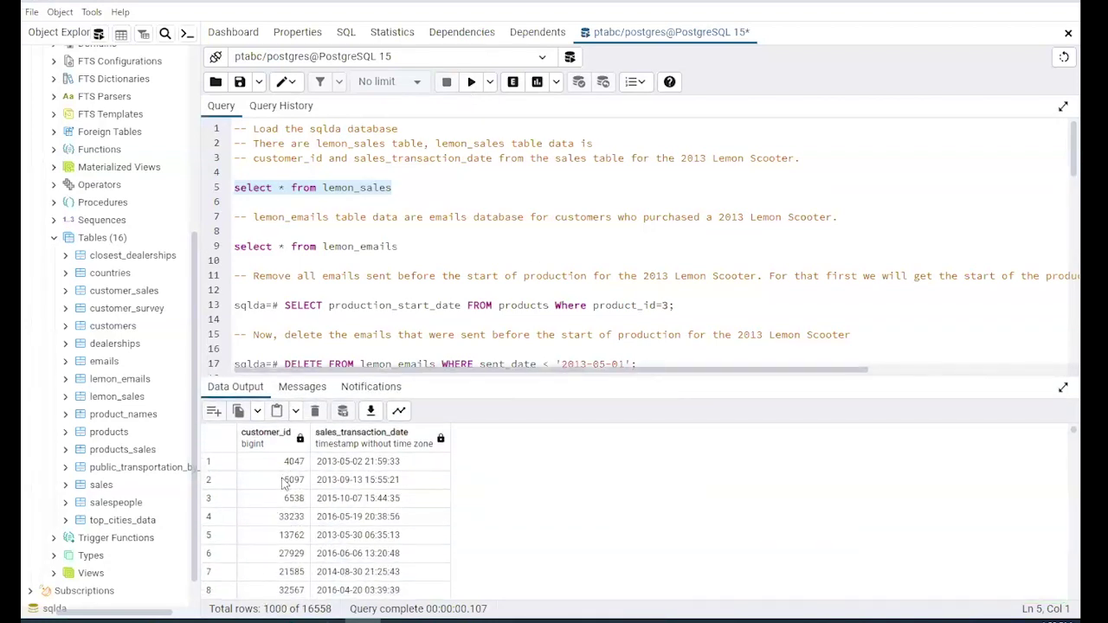